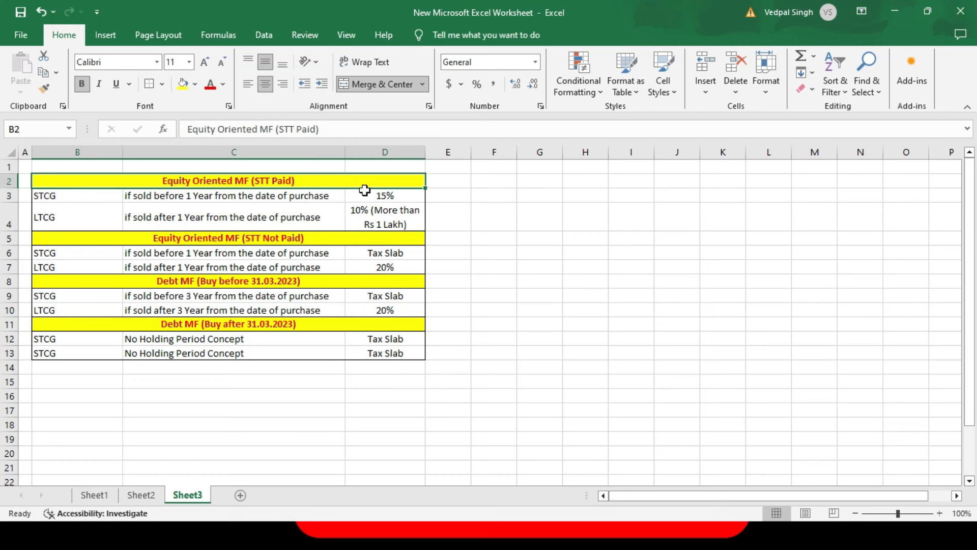
Review the holding periods and tax rates for each equity and debt mutual fund category in the Sheet3 table.
{"action": "left_click_drag", "start_coordinate": [312, 195], "coordinate": [312, 215]}
{"action": "left_click", "coordinate": [406, 197]}
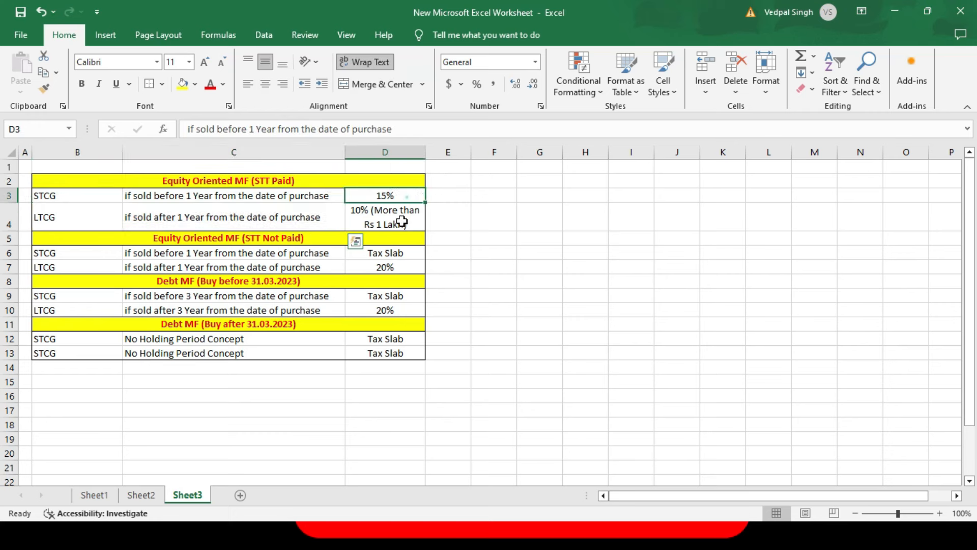
{"action": "left_click", "coordinate": [304, 239]}
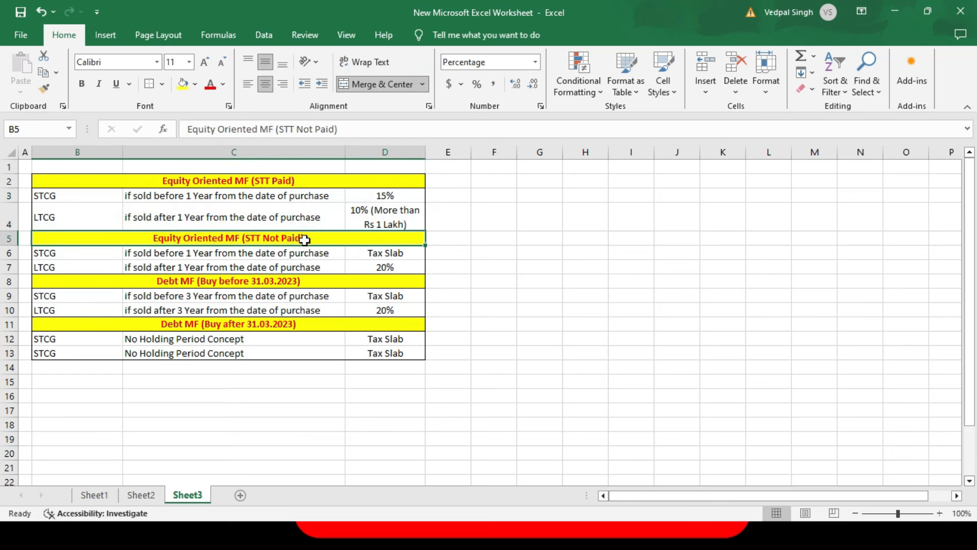
{"action": "left_click", "coordinate": [398, 253]}
{"action": "left_click_drag", "start_coordinate": [399, 239], "coordinate": [320, 261]}
{"action": "left_click", "coordinate": [400, 253]}
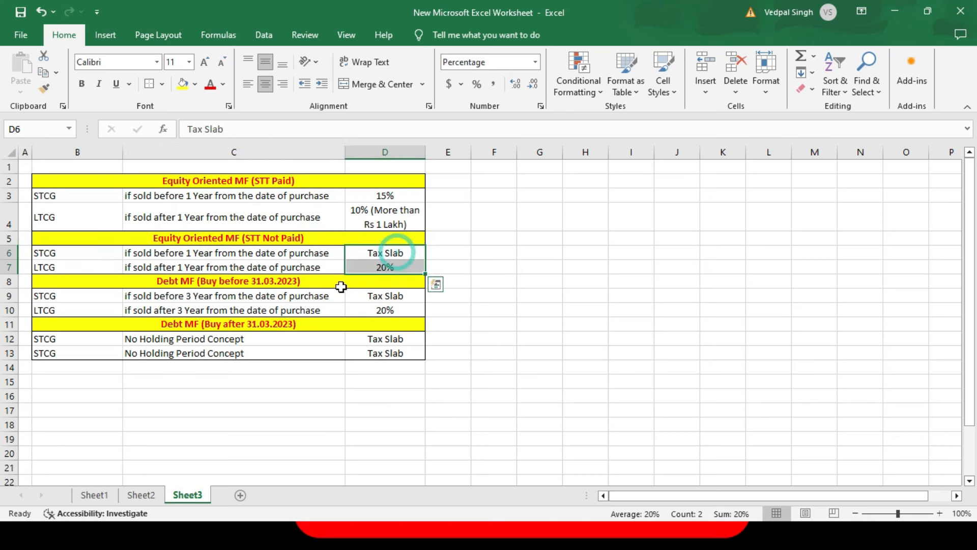
{"action": "left_click", "coordinate": [299, 281]}
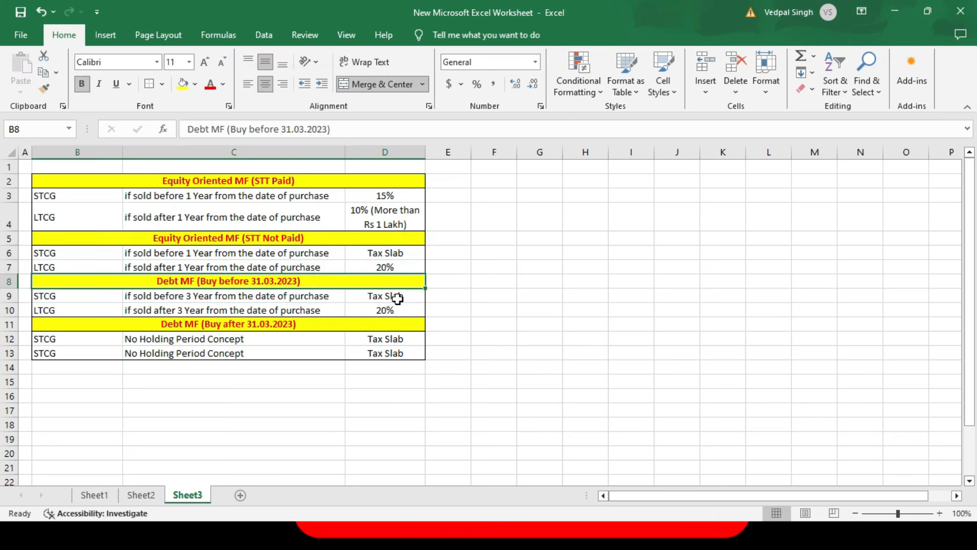
{"action": "left_click_drag", "start_coordinate": [320, 295], "coordinate": [337, 305]}
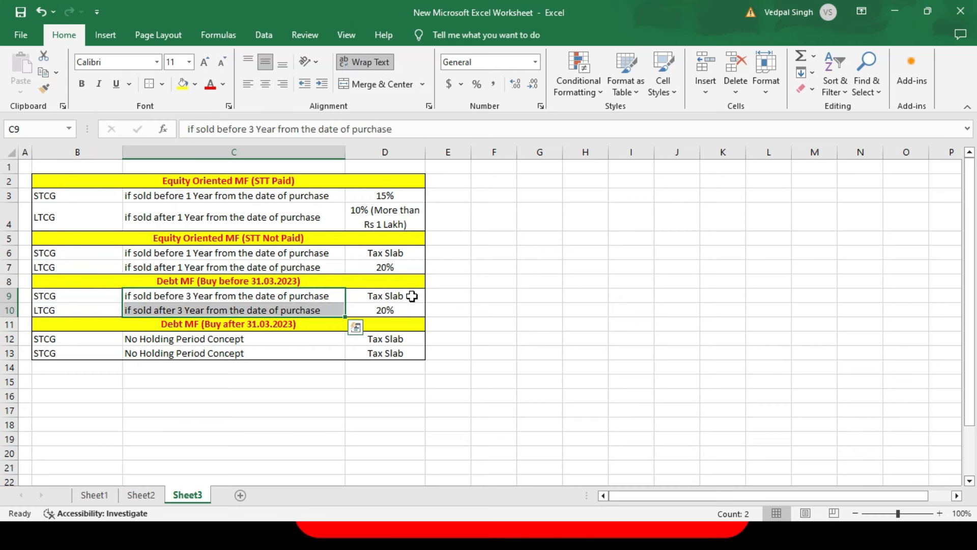
{"action": "left_click_drag", "start_coordinate": [405, 294], "coordinate": [405, 312]}
{"action": "left_click", "coordinate": [291, 325]}
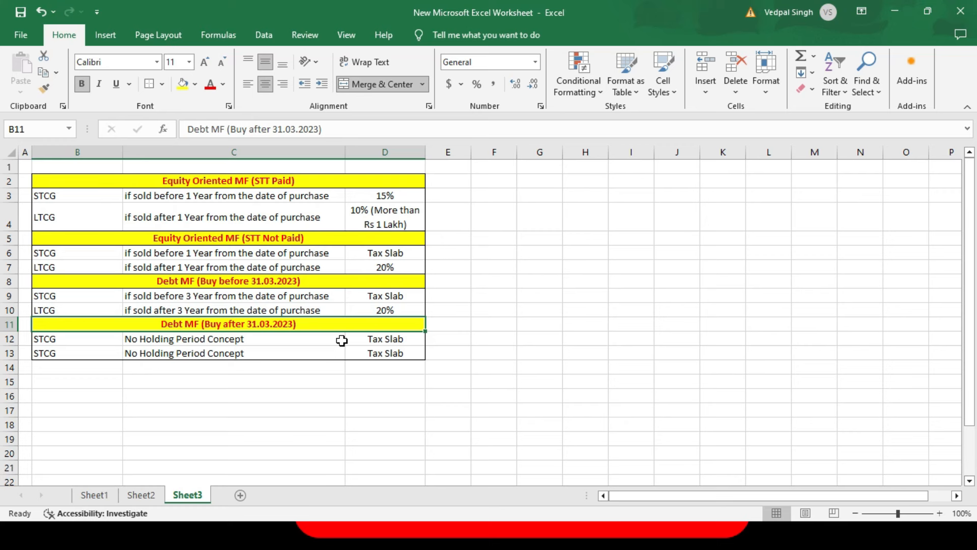
{"action": "left_click_drag", "start_coordinate": [382, 338], "coordinate": [385, 353]}
{"action": "left_click_drag", "start_coordinate": [262, 338], "coordinate": [265, 353]}
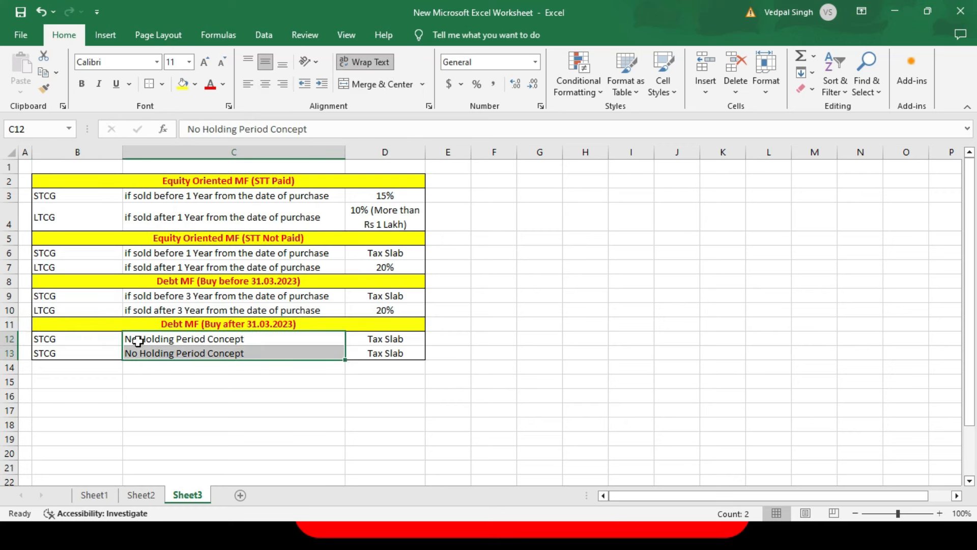
{"action": "left_click_drag", "start_coordinate": [117, 337], "coordinate": [114, 352]}
{"action": "left_click", "coordinate": [409, 337]}
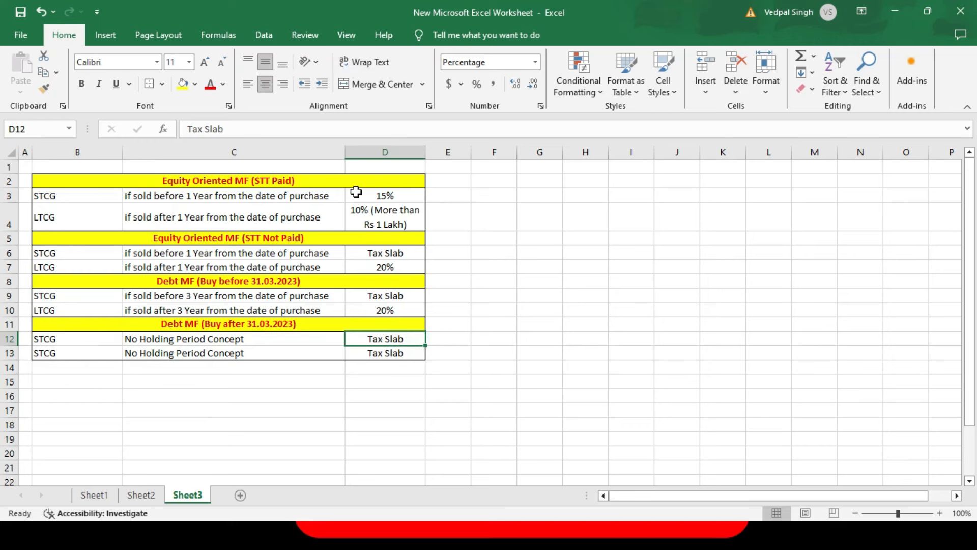
{"action": "left_click", "coordinate": [349, 178]}
Switch to the Edge window with the ITR-2 schedules, open Schedule Capital Gains and dismiss the section 234C notice.
{"action": "key", "text": "alt+Tab"}
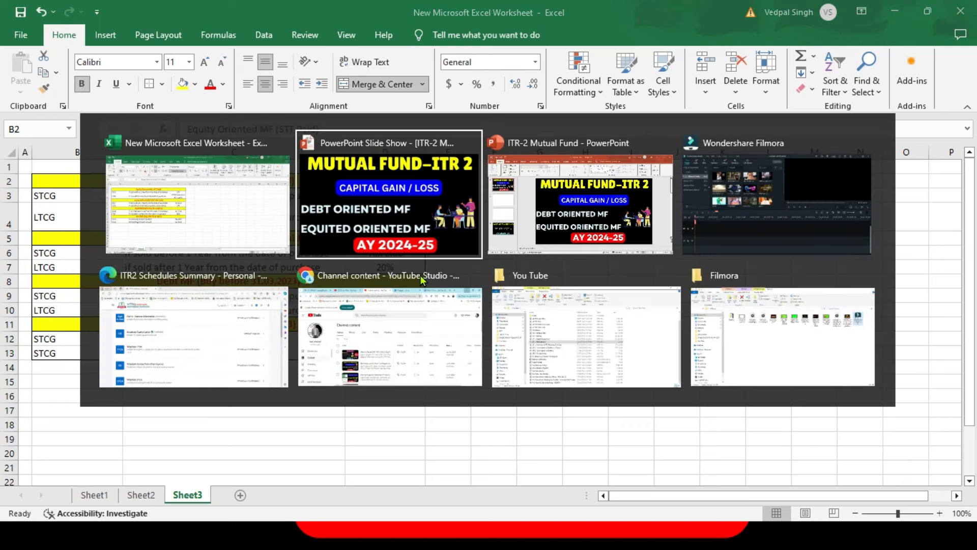
{"action": "key", "text": "alt+Tab"}
{"action": "key", "text": "alt+Tab"}
{"action": "key", "text": "alt+Tab"}
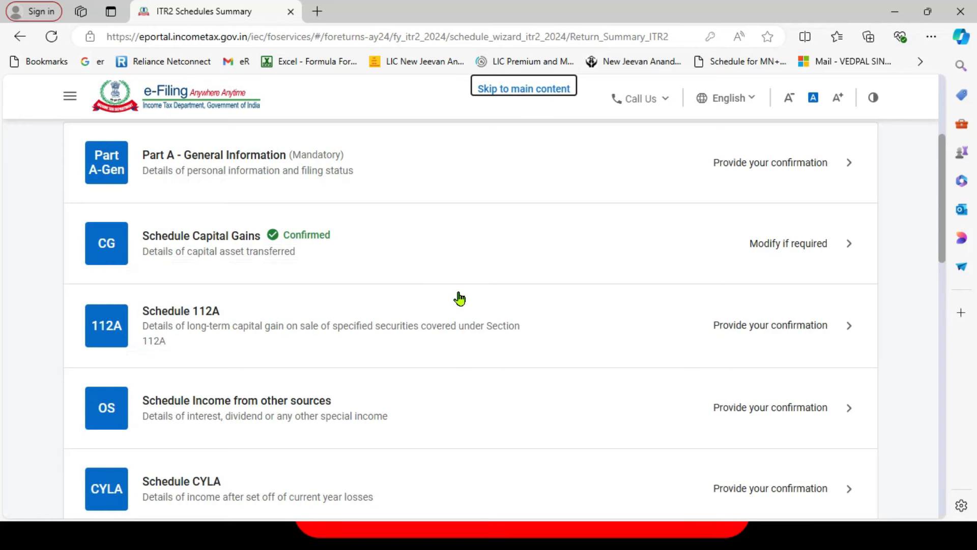
{"action": "left_click_drag", "start_coordinate": [942, 213], "coordinate": [942, 194]}
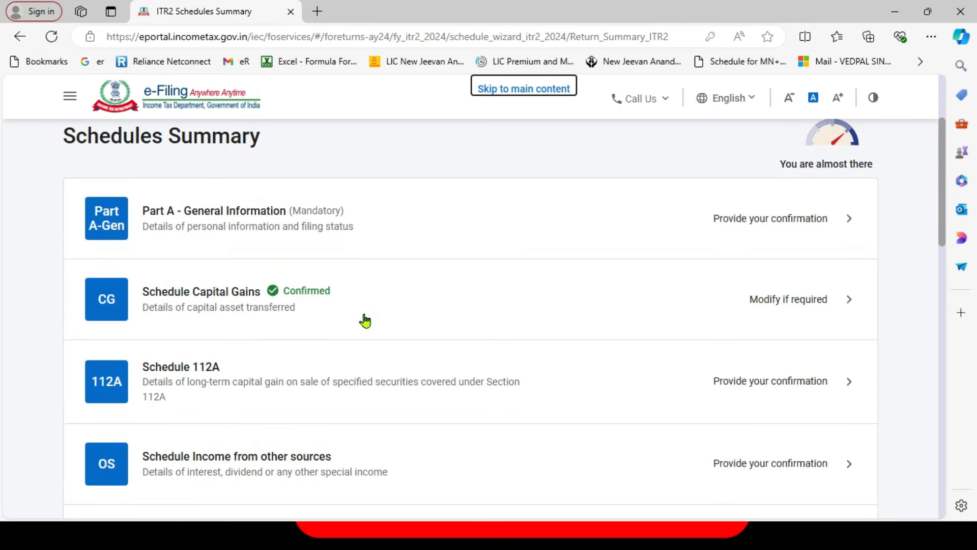
{"action": "left_click", "coordinate": [457, 316]}
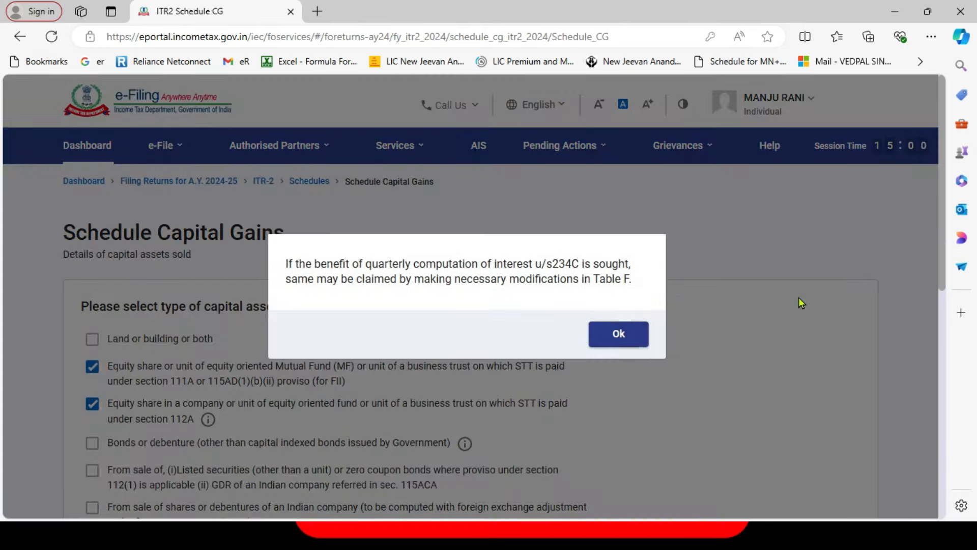
{"action": "left_click", "coordinate": [621, 337]}
Examine the selected capital asset types: the section 111A and 112A equity entries and the assets other than the listed items.
{"action": "scroll", "coordinate": [937, 248], "scroll_direction": "down", "scroll_amount": 2}
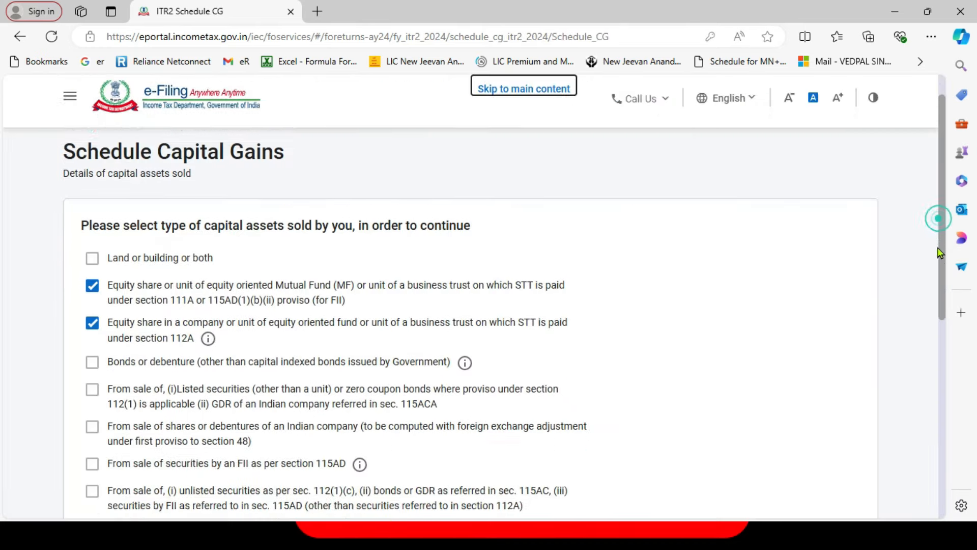
{"action": "scroll", "coordinate": [938, 273], "scroll_direction": "down", "scroll_amount": 1}
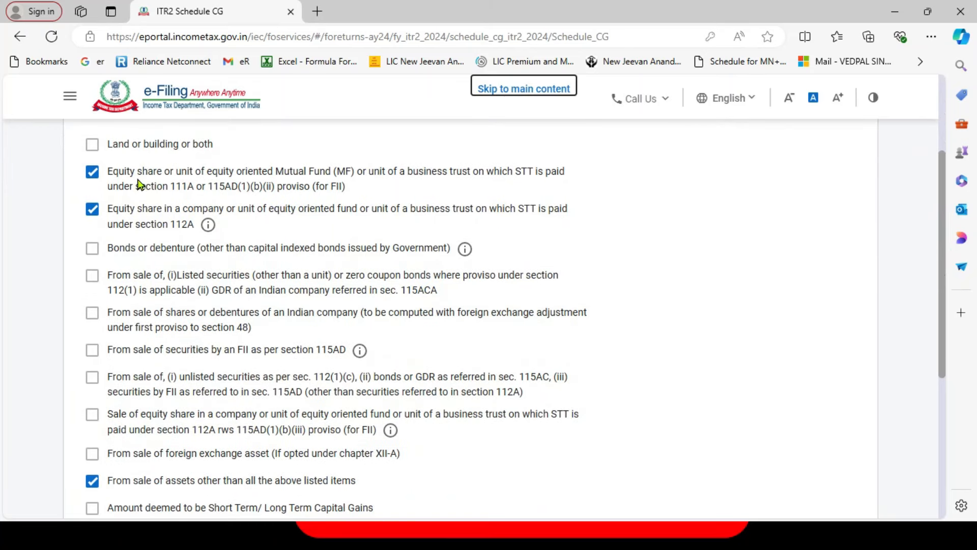
{"action": "left_click_drag", "start_coordinate": [118, 176], "coordinate": [548, 178]}
{"action": "left_click_drag", "start_coordinate": [158, 190], "coordinate": [194, 192]}
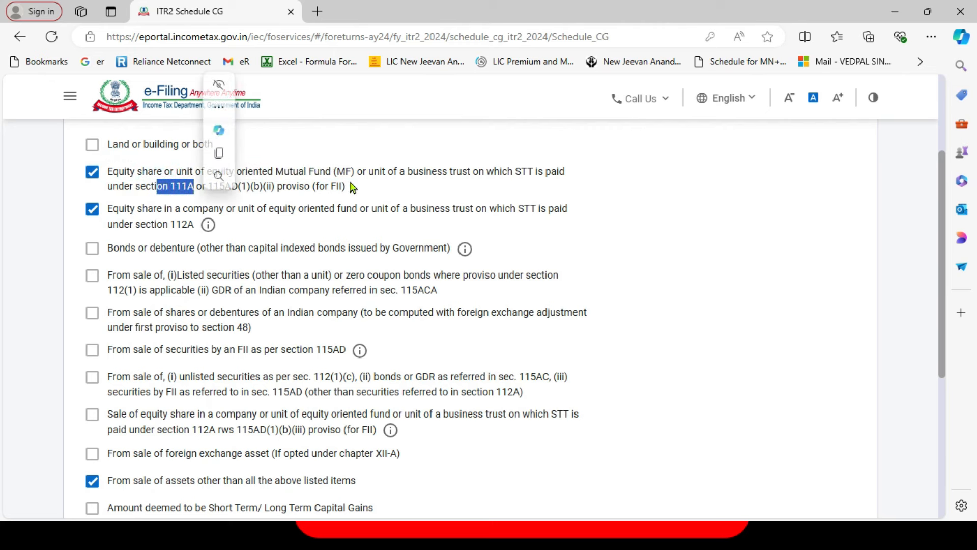
{"action": "left_click_drag", "start_coordinate": [157, 210], "coordinate": [570, 222]}
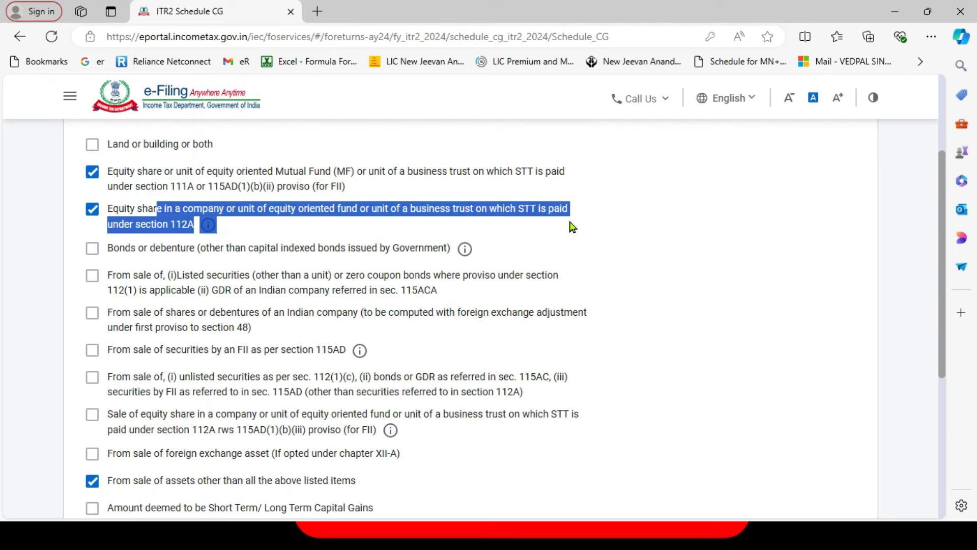
{"action": "left_click", "coordinate": [179, 219]}
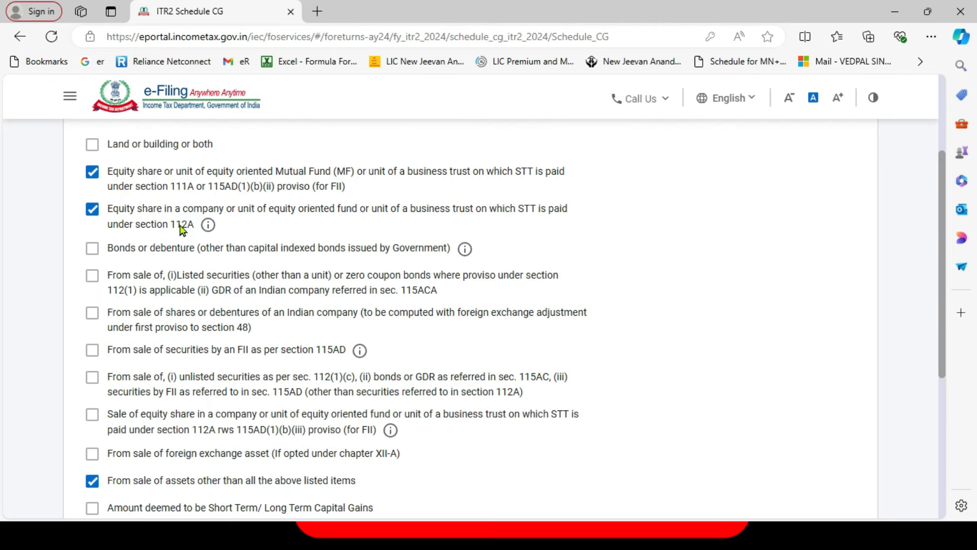
{"action": "triple_click", "coordinate": [155, 214]}
{"action": "left_click_drag", "start_coordinate": [166, 168], "coordinate": [316, 189]}
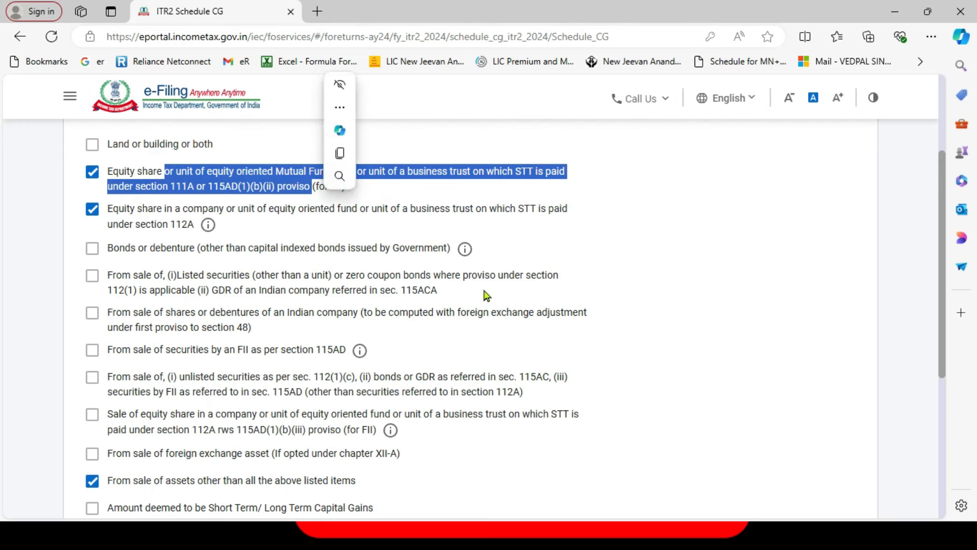
{"action": "left_click_drag", "start_coordinate": [942, 235], "coordinate": [941, 254]}
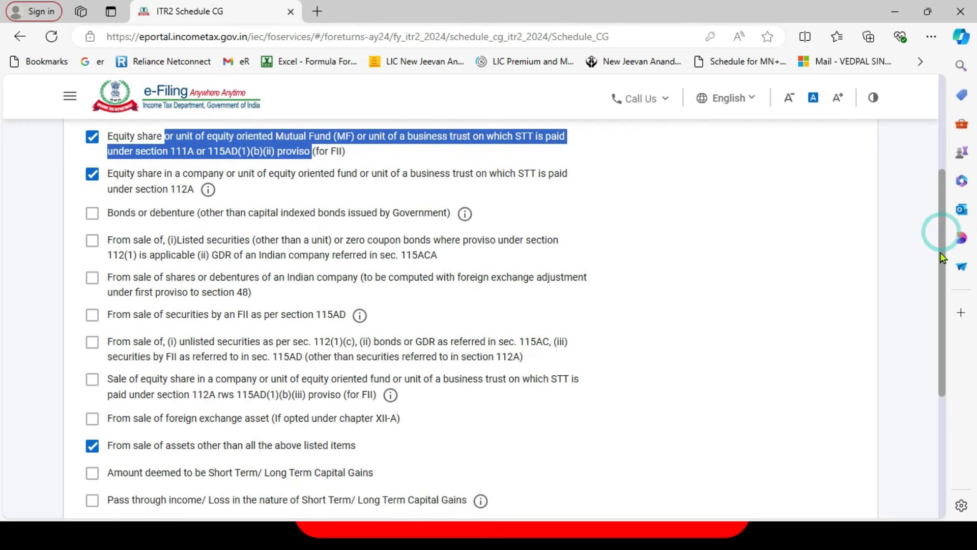
{"action": "left_click_drag", "start_coordinate": [123, 446], "coordinate": [356, 447]}
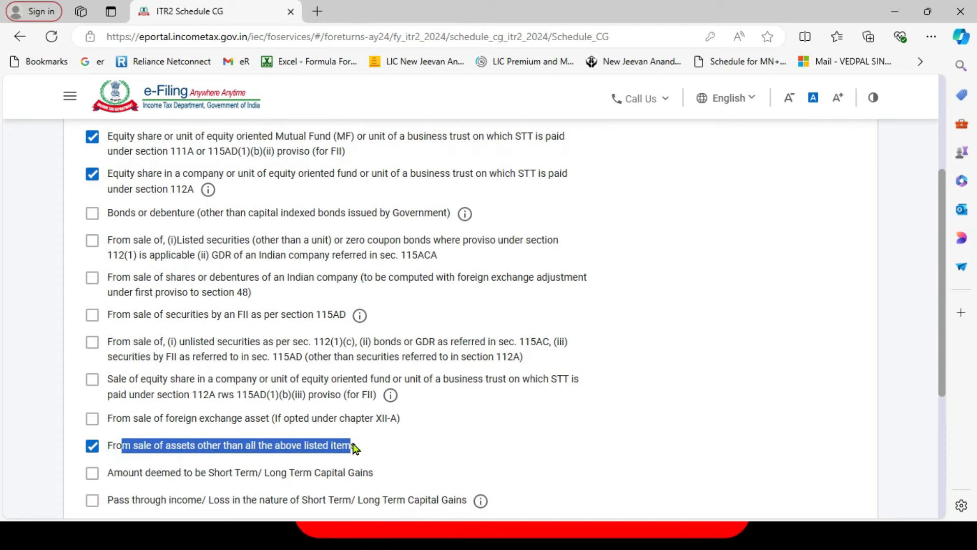
Continue with the selected asset types and start adding Section 111A sale details for STT-paid equity shares and mutual funds.
{"action": "scroll", "coordinate": [569, 323], "scroll_direction": "down", "scroll_amount": 1}
{"action": "left_click", "coordinate": [635, 337]}
{"action": "scroll", "coordinate": [566, 291], "scroll_direction": "down", "scroll_amount": 1}
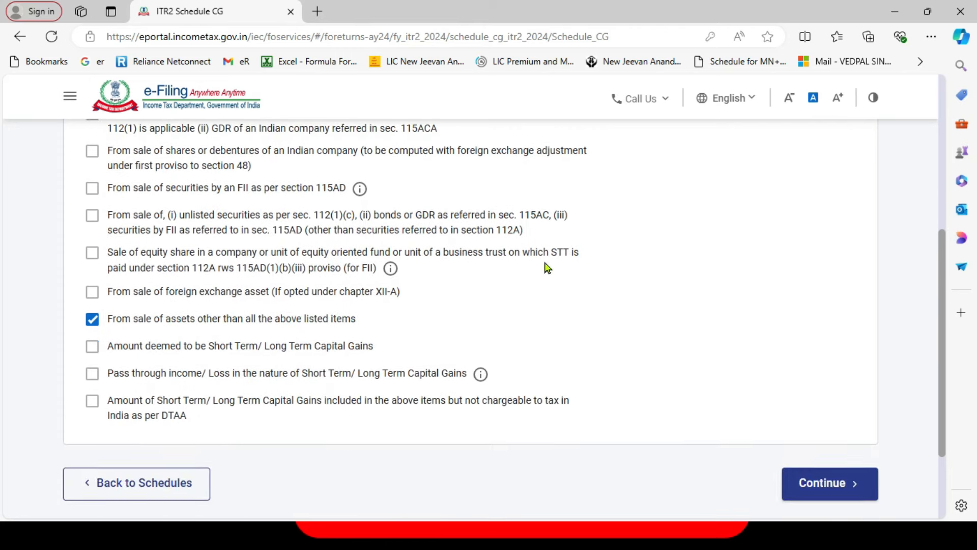
{"action": "left_click", "coordinate": [812, 466]}
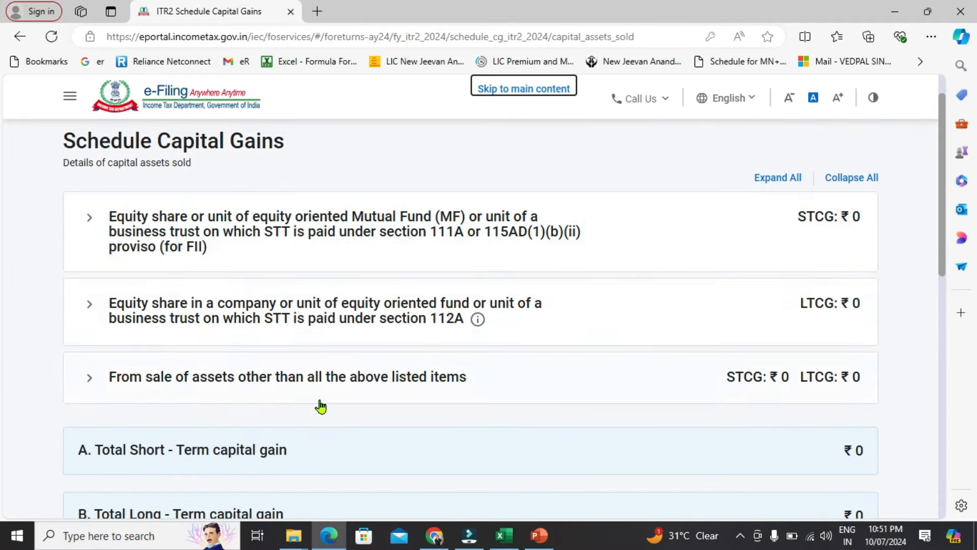
{"action": "left_click", "coordinate": [90, 222]}
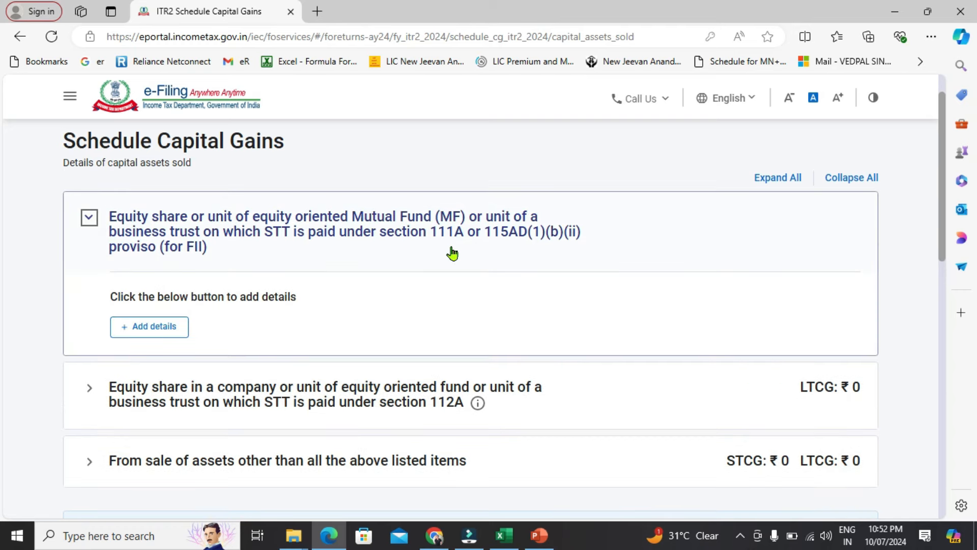
{"action": "left_click", "coordinate": [157, 331]}
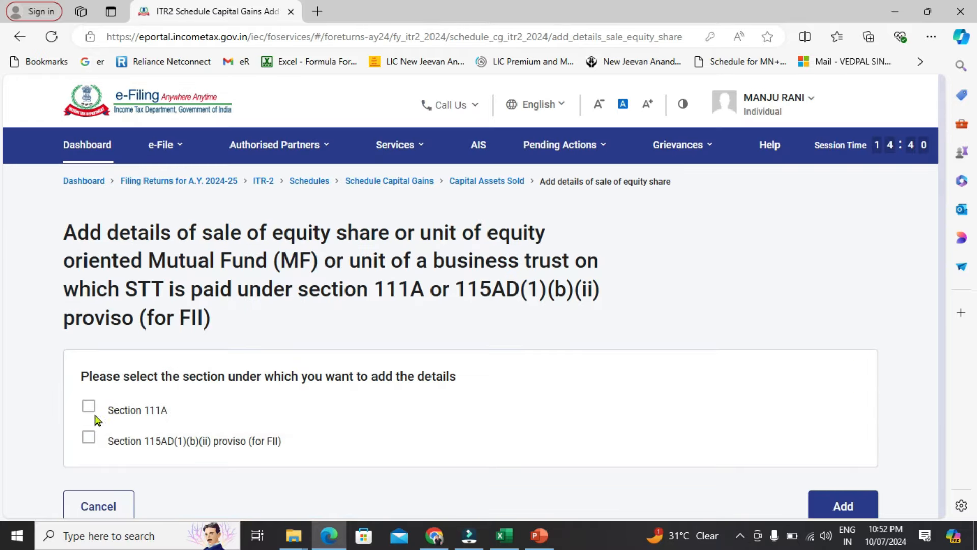
{"action": "left_click", "coordinate": [89, 408]}
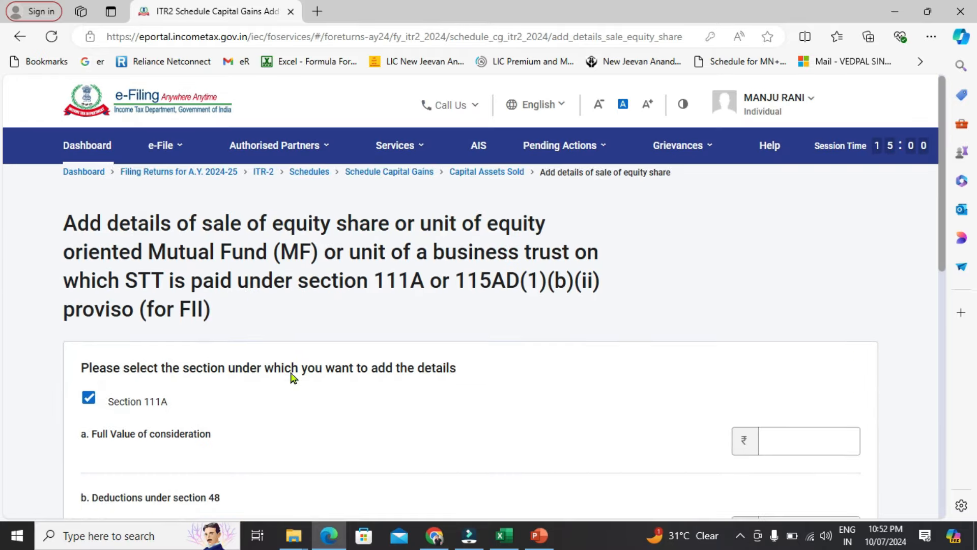
Set the full value of consideration to 1,00,000 and the cost of acquisition without indexation to 50,000.
{"action": "scroll", "coordinate": [697, 310], "scroll_direction": "down", "scroll_amount": 5}
{"action": "left_click", "coordinate": [823, 204]}
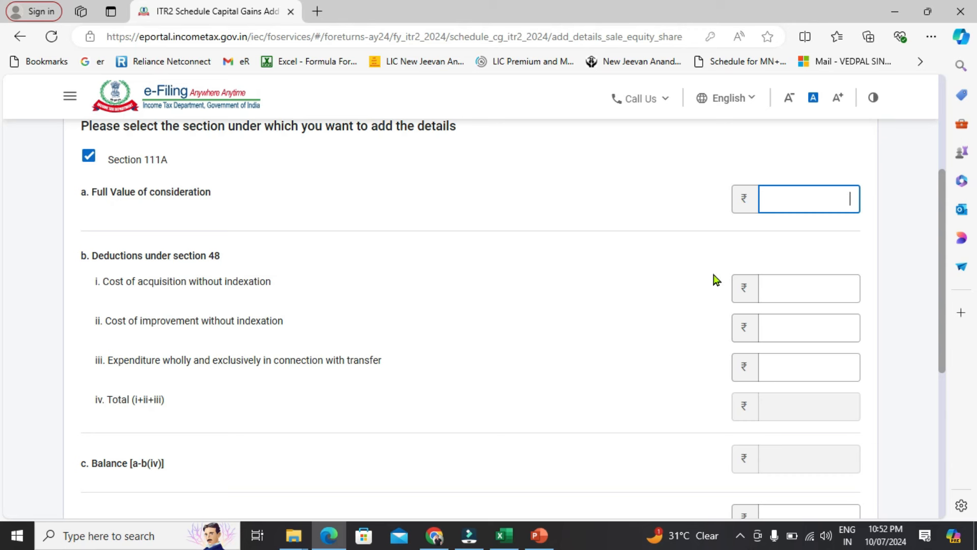
{"action": "type", "text": "0000"}
{"action": "key", "text": "BackSpace"}
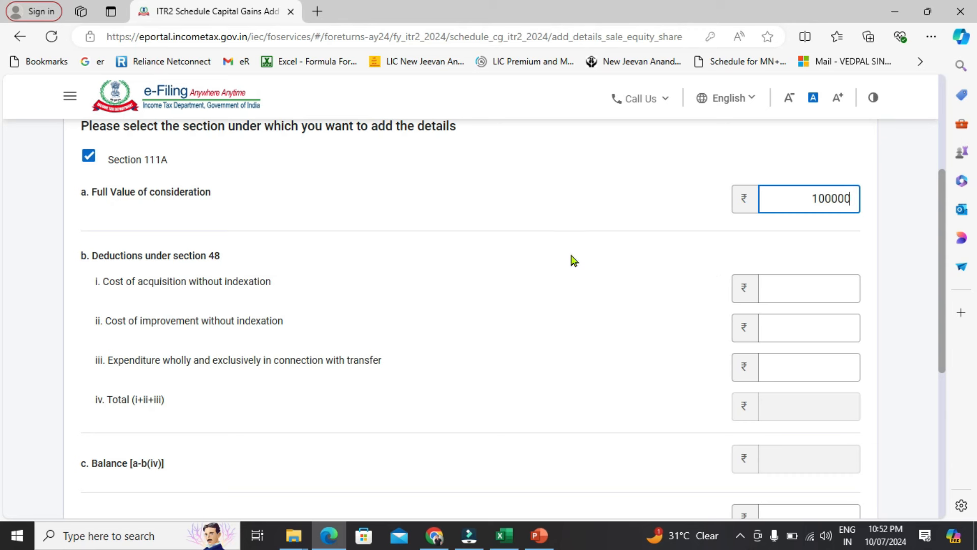
{"action": "left_click", "coordinate": [847, 302]}
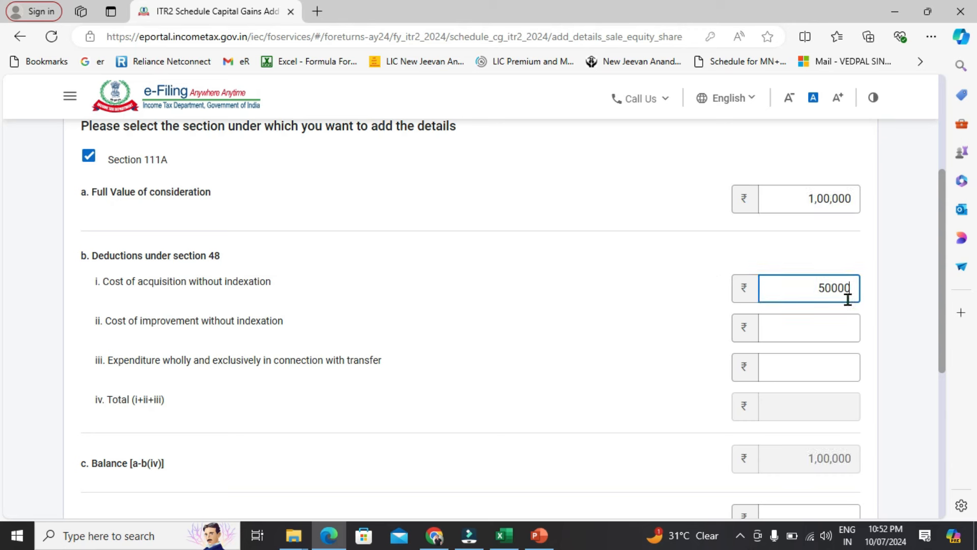
Set the expenditure wholly and exclusively in connection with transfer to 500.
{"action": "scroll", "coordinate": [748, 349], "scroll_direction": "down", "scroll_amount": 5}
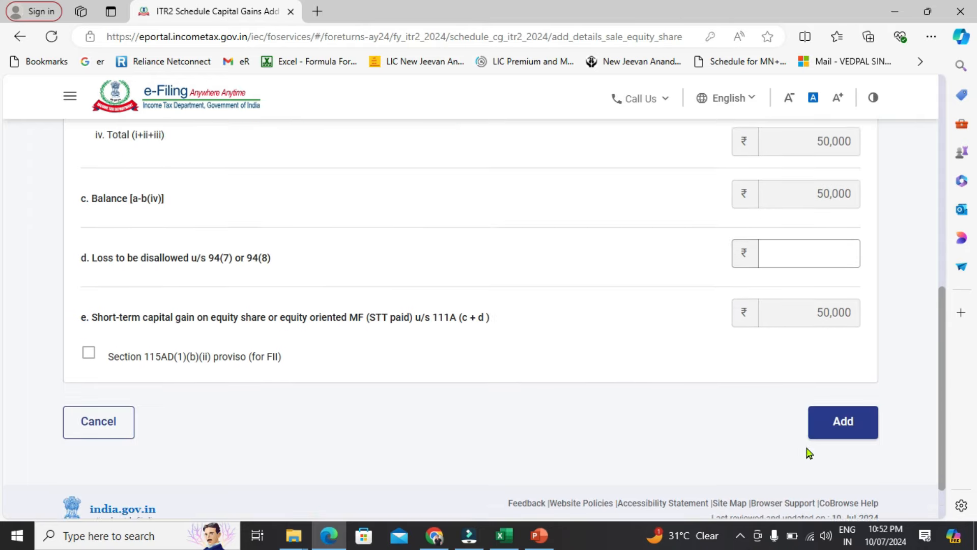
{"action": "scroll", "coordinate": [809, 453], "scroll_direction": "down", "scroll_amount": 1}
{"action": "scroll", "coordinate": [662, 330], "scroll_direction": "up", "scroll_amount": 4}
{"action": "left_click_drag", "start_coordinate": [212, 290], "coordinate": [382, 292]}
{"action": "left_click", "coordinate": [821, 292]}
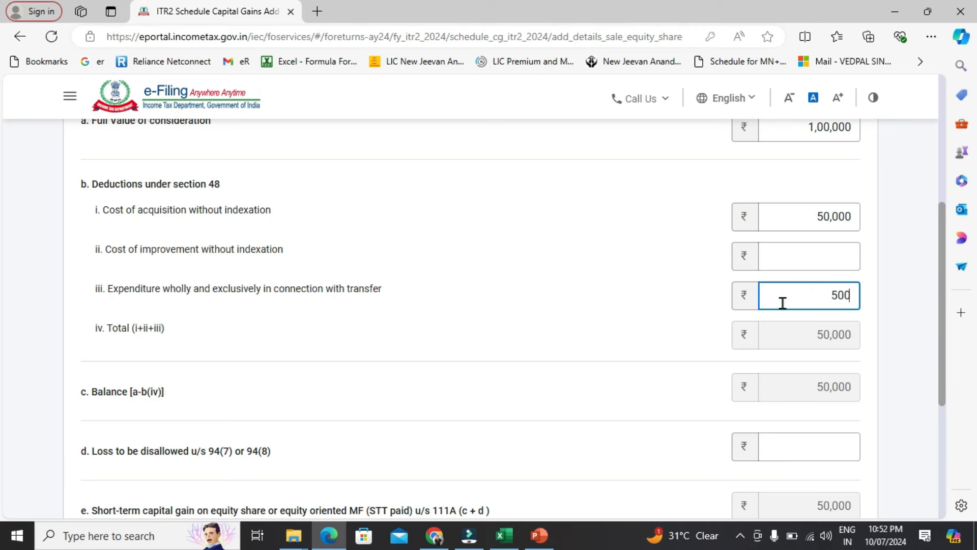
{"action": "left_click", "coordinate": [628, 310]}
{"action": "double_click", "coordinate": [801, 293]}
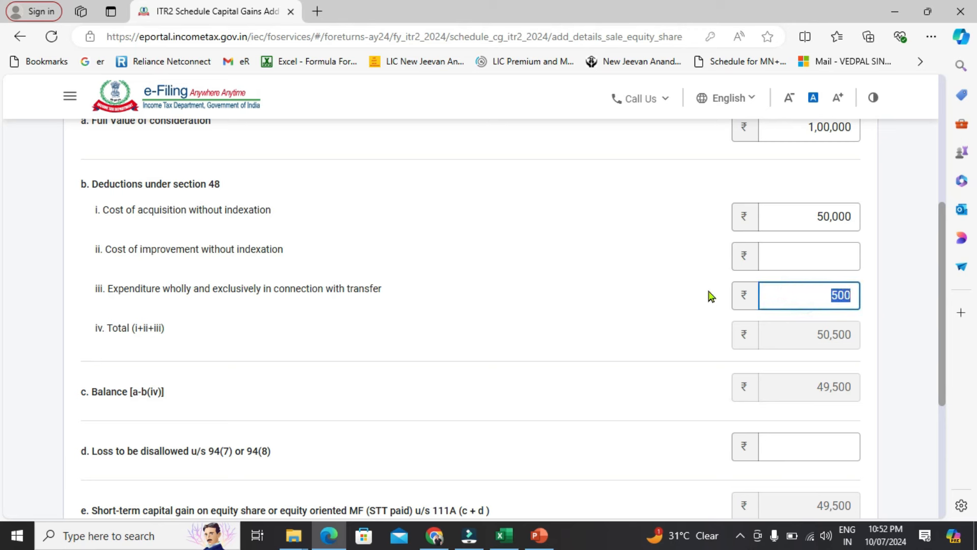
{"action": "left_click", "coordinate": [667, 263]}
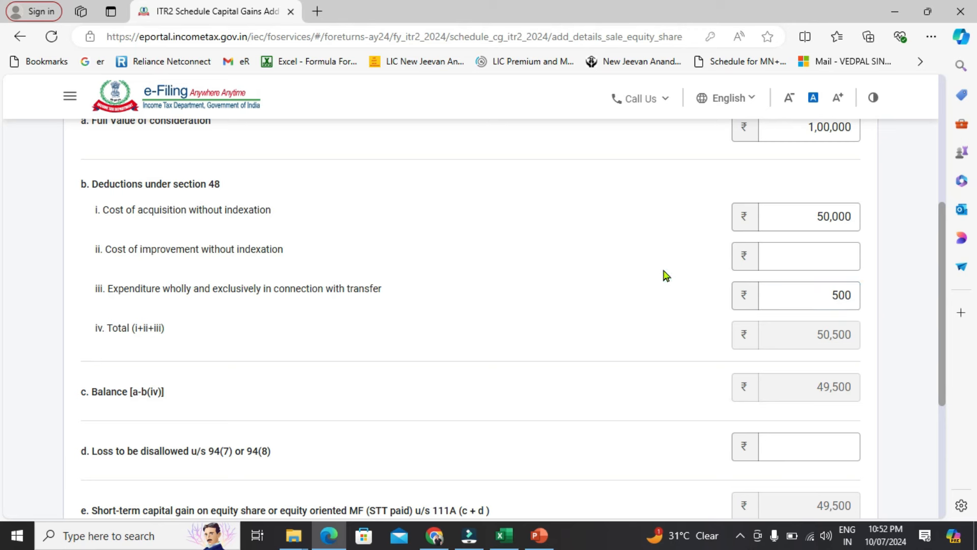
Change the full value of consideration to 50,000 and the cost of acquisition to 60,000, and check the resulting balance.
{"action": "scroll", "coordinate": [667, 276], "scroll_direction": "up", "scroll_amount": 1}
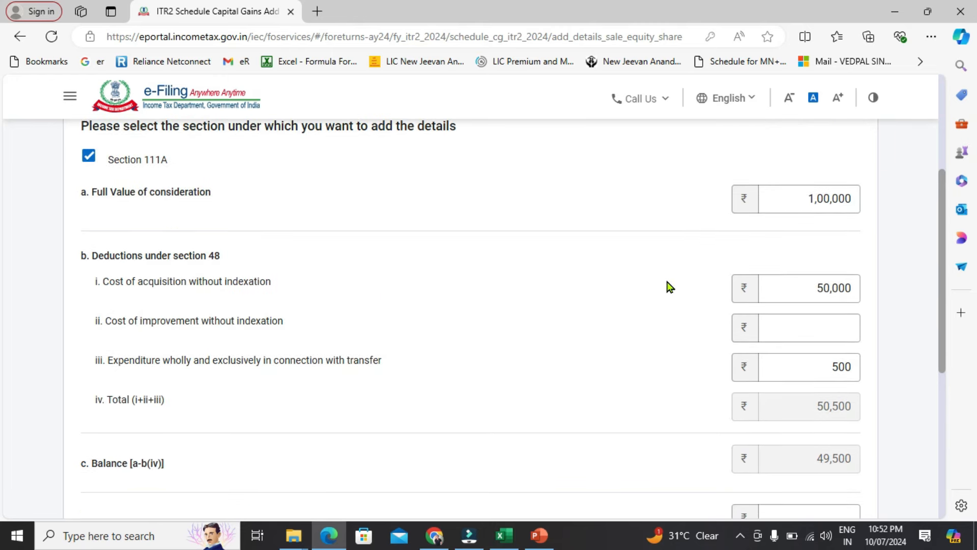
{"action": "left_click_drag", "start_coordinate": [799, 191], "coordinate": [938, 227]}
{"action": "type", "text": "50000"}
{"action": "left_click", "coordinate": [652, 274]}
{"action": "left_click_drag", "start_coordinate": [784, 288], "coordinate": [882, 300]}
{"action": "type", "text": "6000"}
{"action": "left_click", "coordinate": [637, 331]}
{"action": "double_click", "coordinate": [807, 375]}
{"action": "left_click_drag", "start_coordinate": [815, 458], "coordinate": [881, 460]}
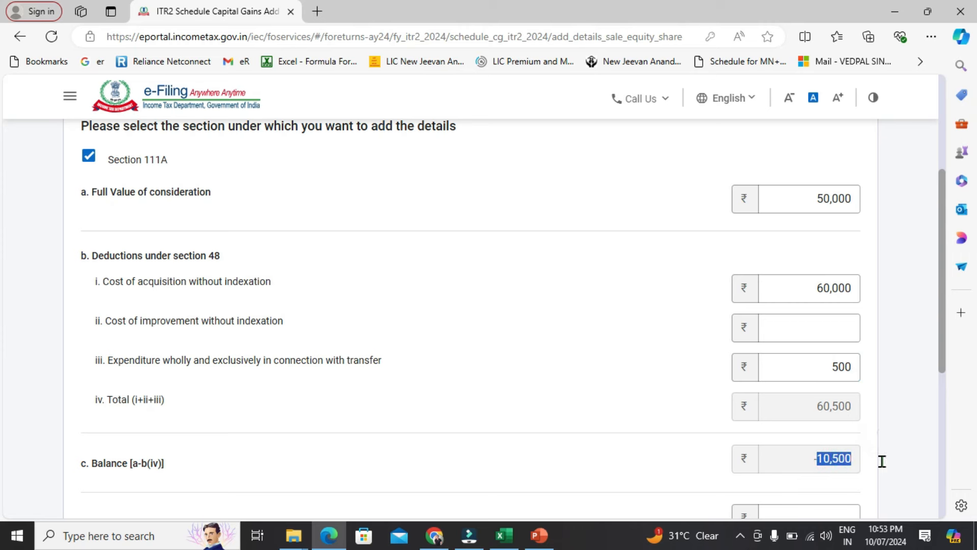
{"action": "scroll", "coordinate": [794, 393], "scroll_direction": "up", "scroll_amount": 1}
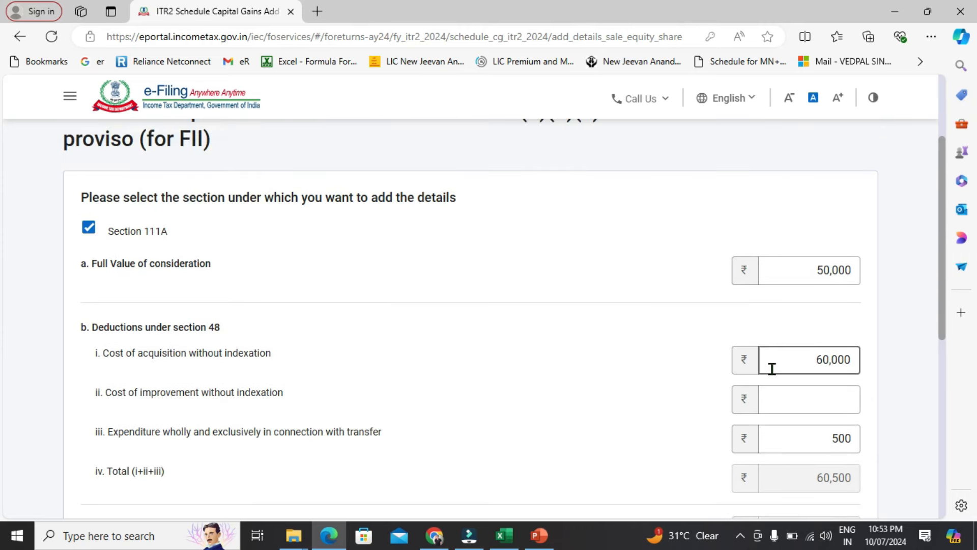
Add the completed Section 111A sale details to Schedule Capital Gains.
{"action": "scroll", "coordinate": [755, 330], "scroll_direction": "down", "scroll_amount": 5}
{"action": "scroll", "coordinate": [759, 334], "scroll_direction": "down", "scroll_amount": 1}
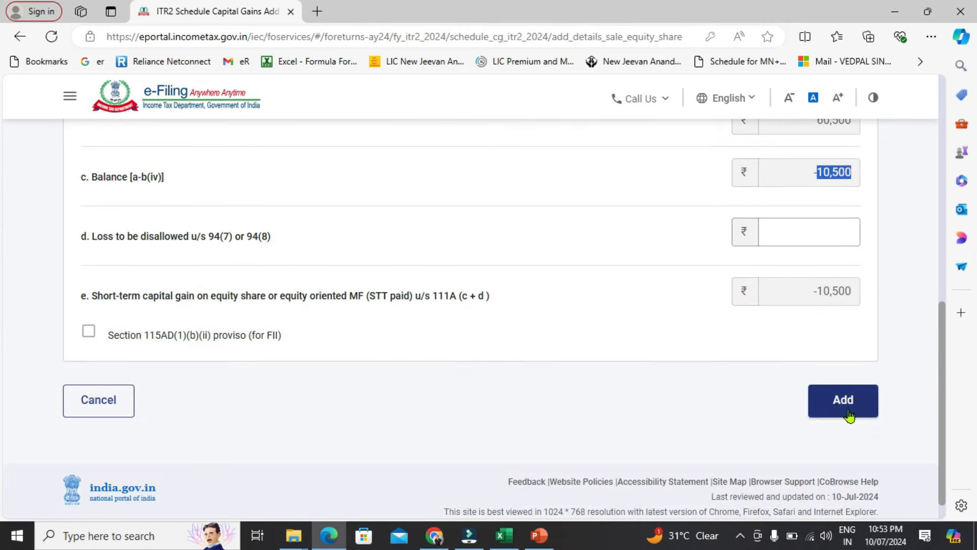
{"action": "left_click", "coordinate": [849, 410]}
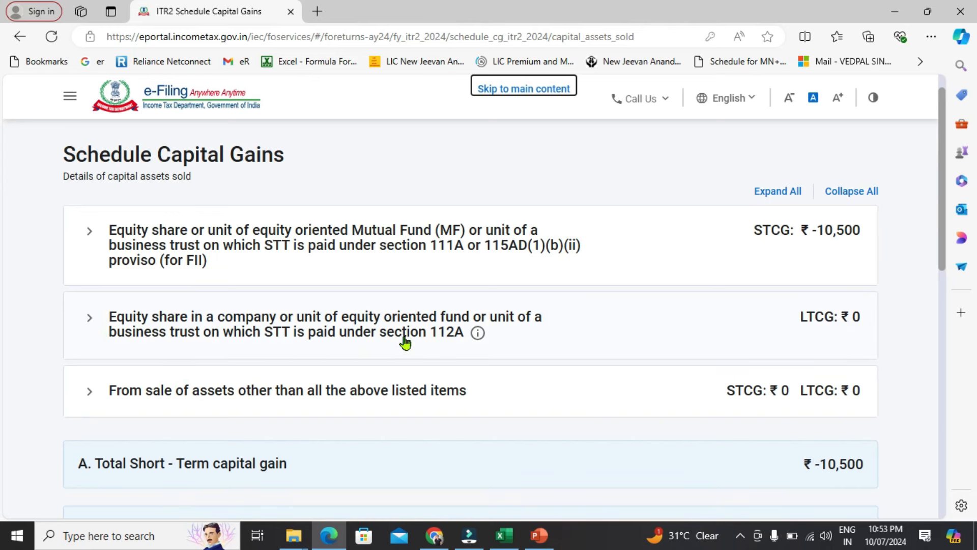
Expand the Section 112A equity share item and start adding a new share/unit entry in Schedule 112A.
{"action": "left_click", "coordinate": [89, 319]}
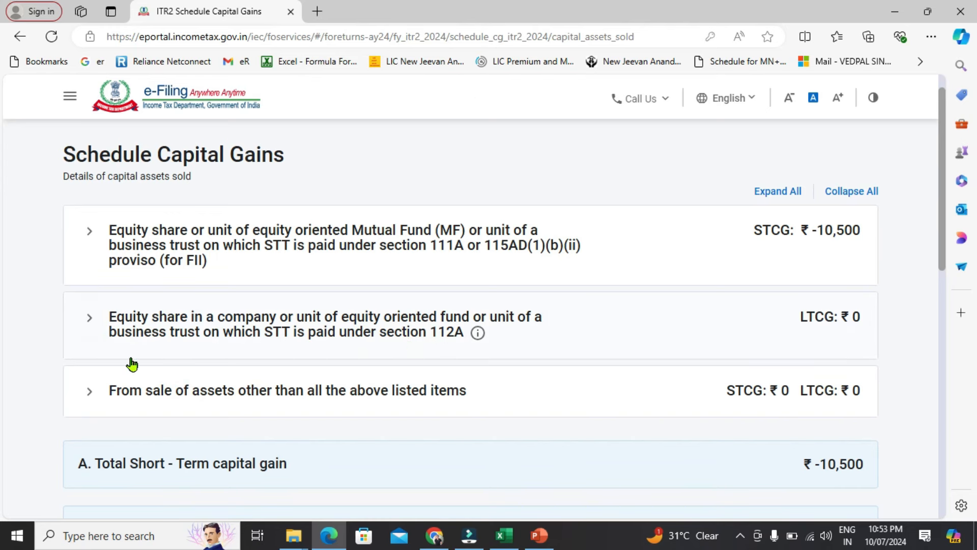
{"action": "left_click", "coordinate": [181, 413]}
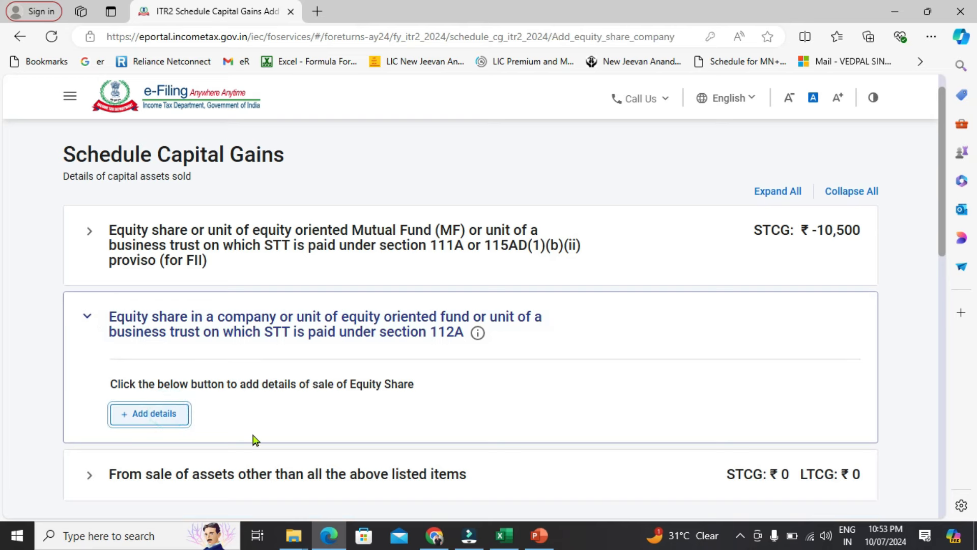
{"action": "left_click", "coordinate": [157, 369]}
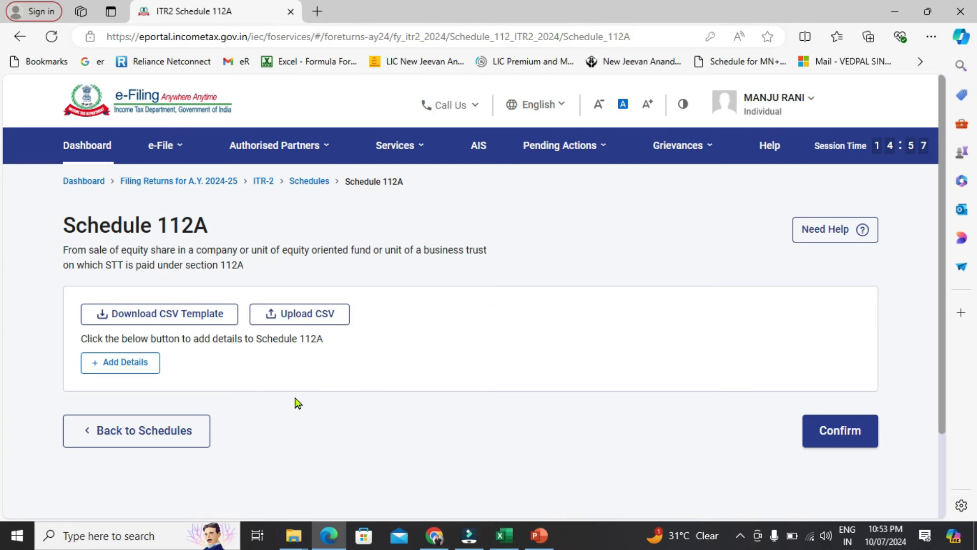
{"action": "left_click", "coordinate": [147, 365]}
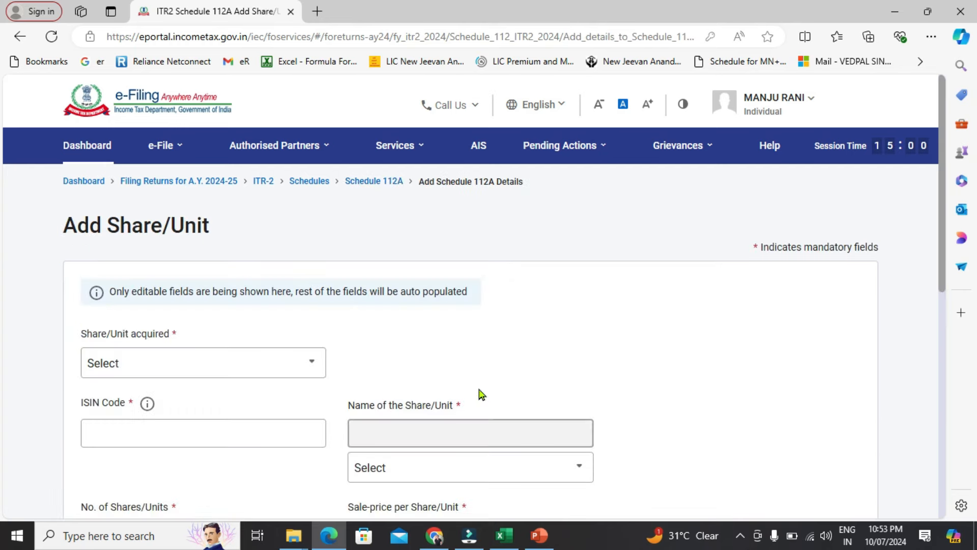
Set the share/unit acquisition period to After 31st January, 2018.
{"action": "left_click_drag", "start_coordinate": [947, 257], "coordinate": [959, 321]}
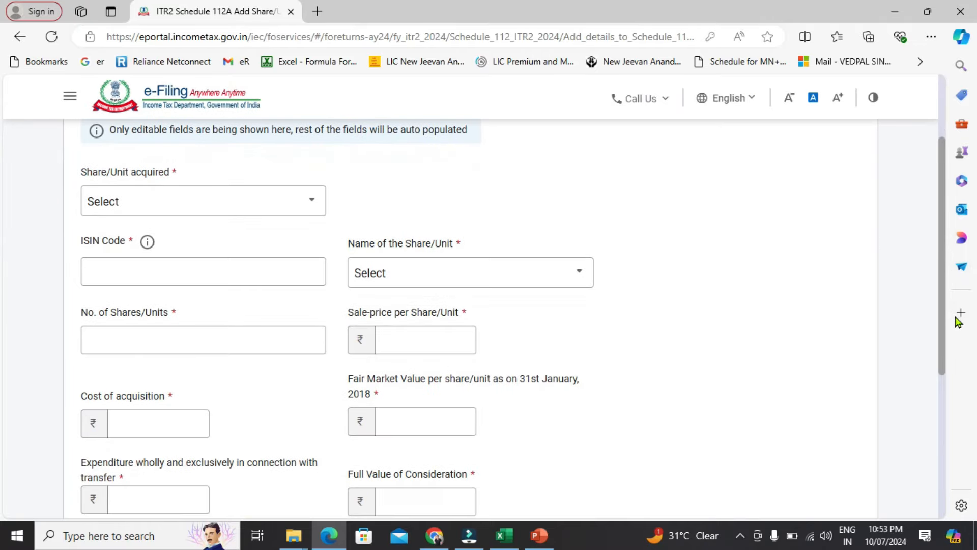
{"action": "left_click", "coordinate": [263, 208]}
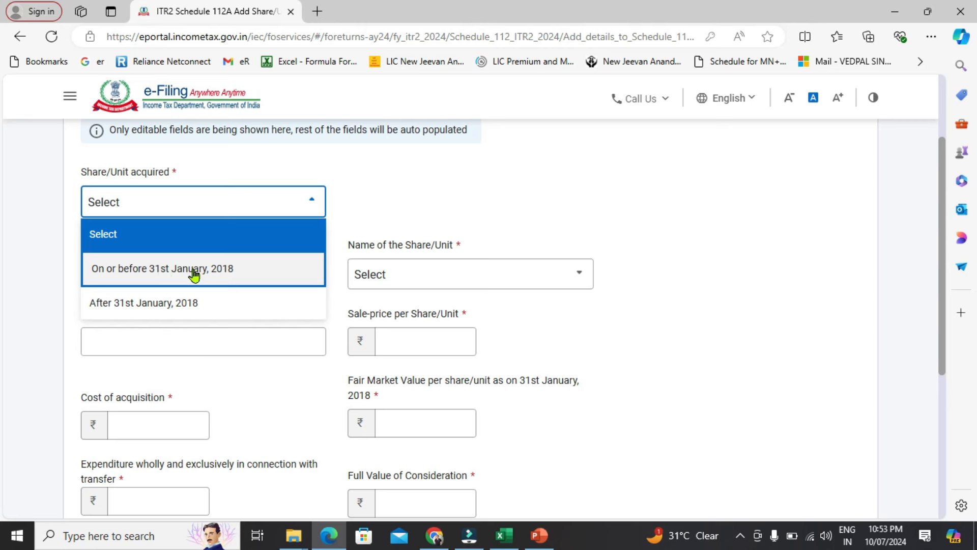
{"action": "left_click", "coordinate": [174, 301]}
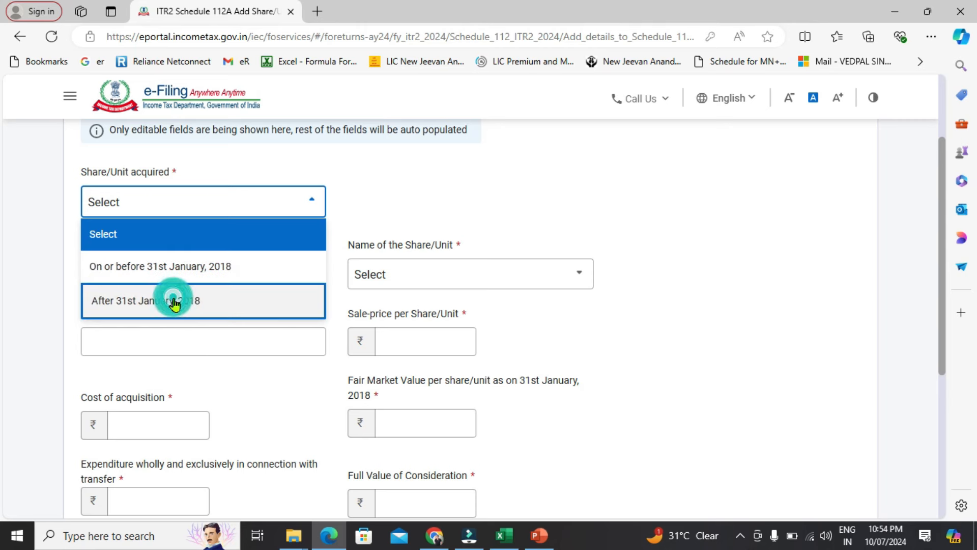
{"action": "left_click", "coordinate": [698, 379]}
Set the full value of consideration to 1,00,000, the cost of acquisition to 50,000 and the transfer expenditure to 500.
{"action": "left_click_drag", "start_coordinate": [943, 277], "coordinate": [947, 319]}
{"action": "left_click", "coordinate": [457, 441]}
{"action": "left_click", "coordinate": [457, 437]}
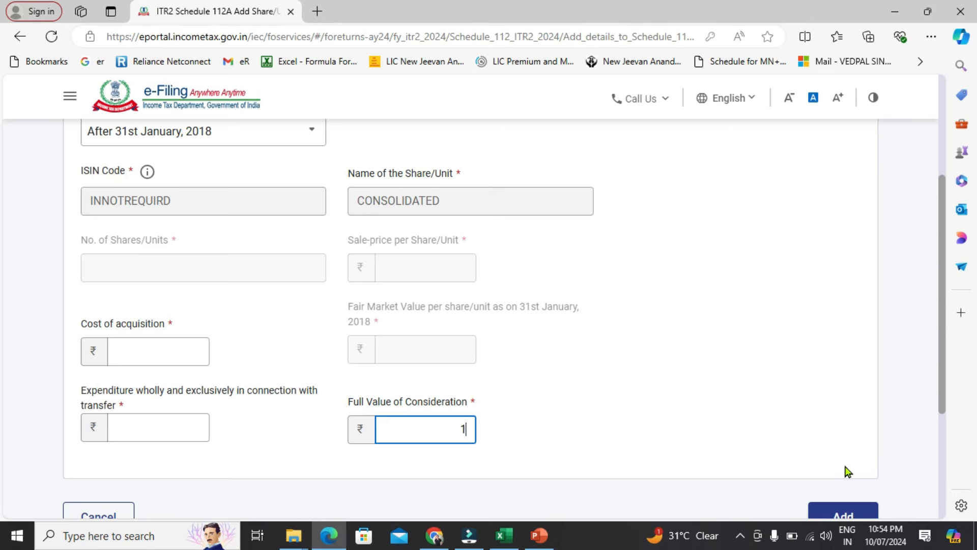
{"action": "left_click", "coordinate": [677, 396]}
{"action": "left_click", "coordinate": [185, 354]}
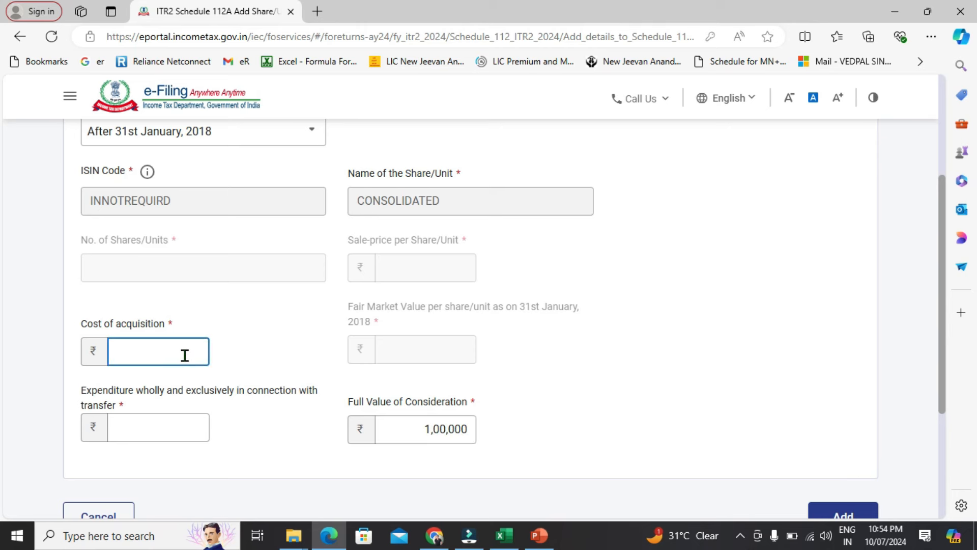
{"action": "left_click", "coordinate": [174, 430]}
{"action": "type", "text": "50"}
{"action": "double_click", "coordinate": [145, 432]}
{"action": "left_click", "coordinate": [736, 375]}
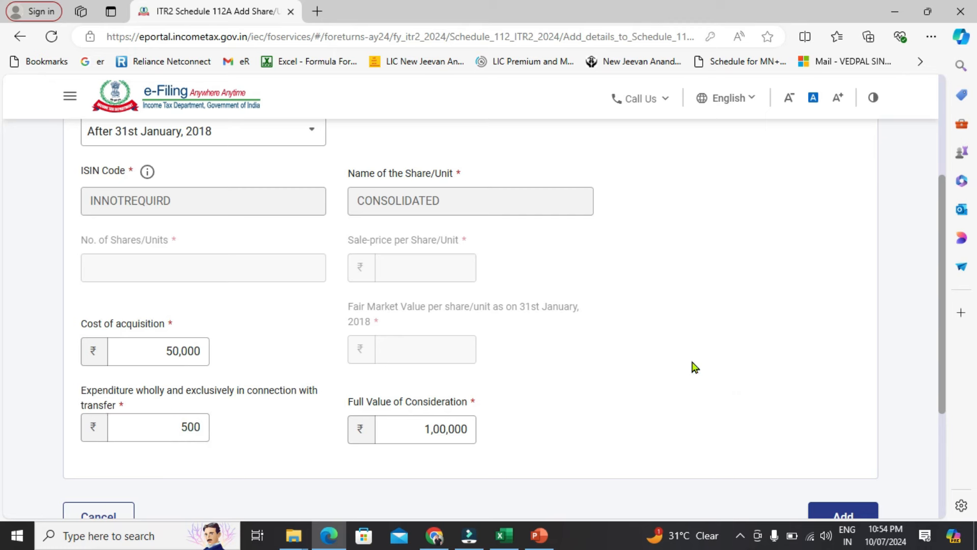
Review the cost of acquisition and full value of consideration, and add the entry to Schedule 112A.
{"action": "scroll", "coordinate": [723, 368], "scroll_direction": "down", "scroll_amount": 1}
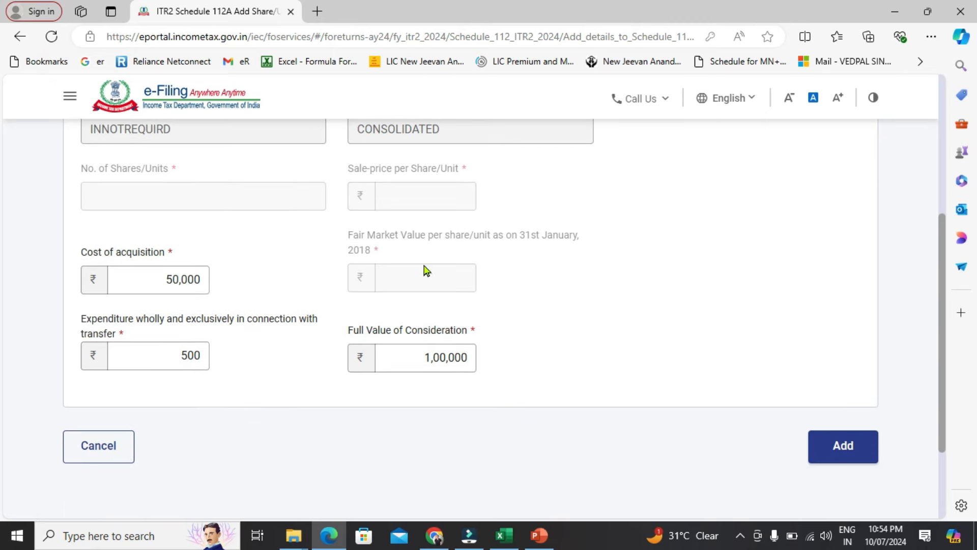
{"action": "left_click_drag", "start_coordinate": [141, 275], "coordinate": [202, 280]}
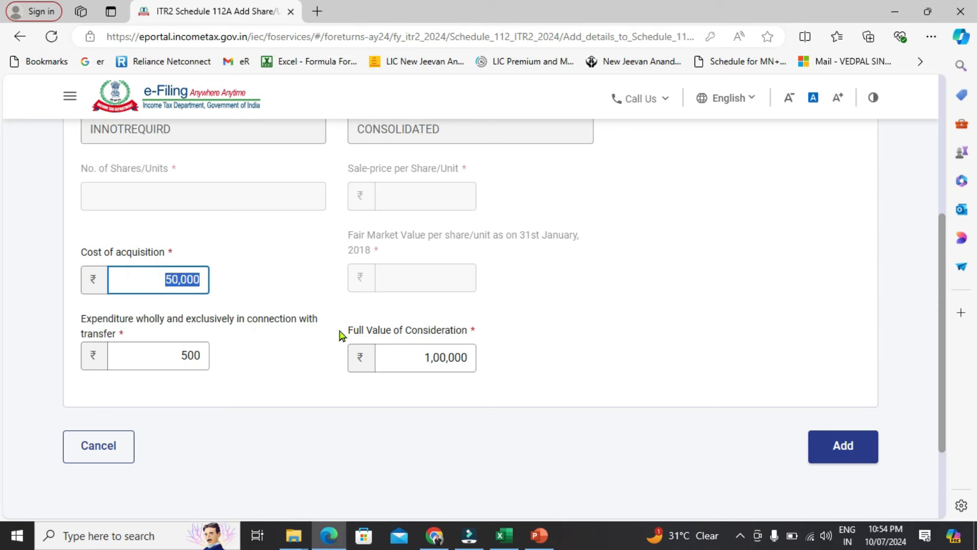
{"action": "left_click_drag", "start_coordinate": [416, 352], "coordinate": [484, 362]}
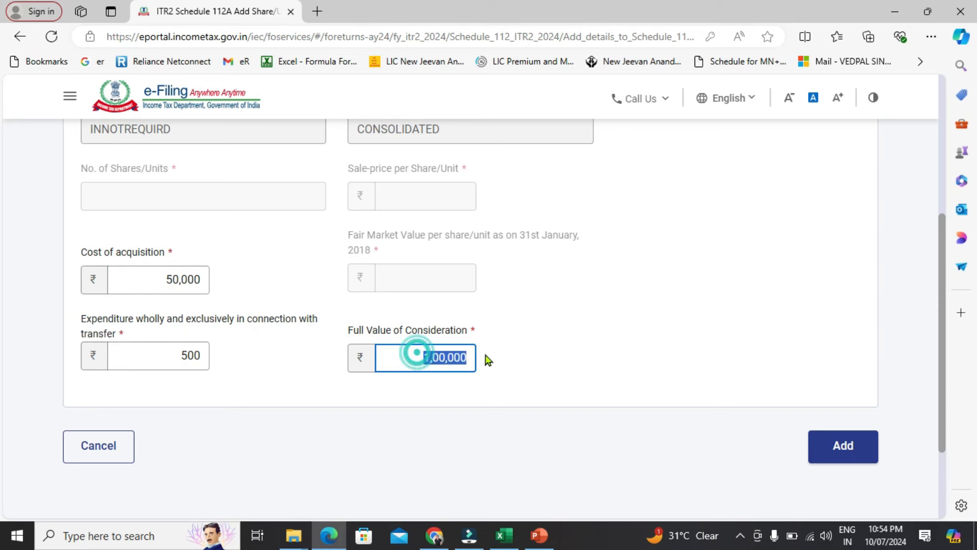
{"action": "left_click", "coordinate": [589, 362]}
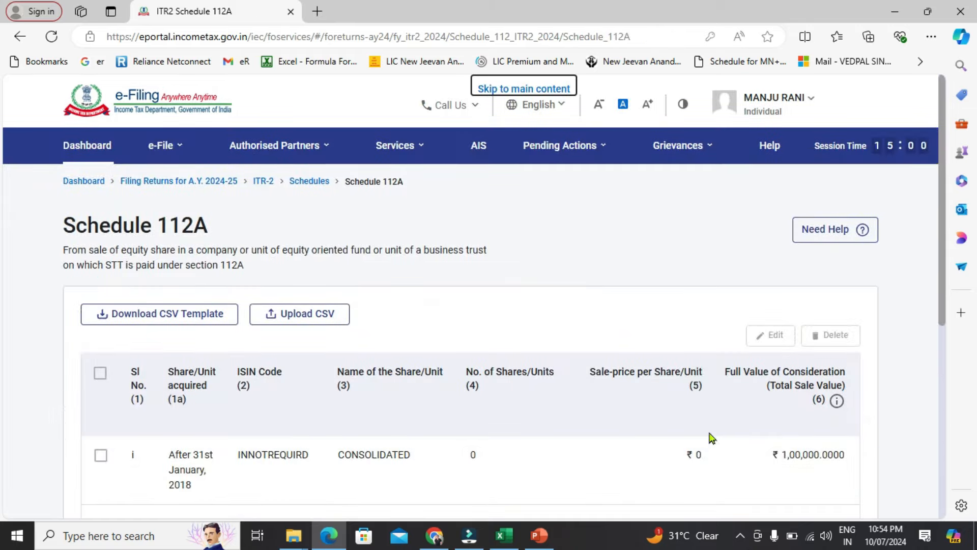
Check the deductions and balance of the consolidated entry in the table and confirm Schedule 112A.
{"action": "scroll", "coordinate": [723, 323], "scroll_direction": "down", "scroll_amount": 2}
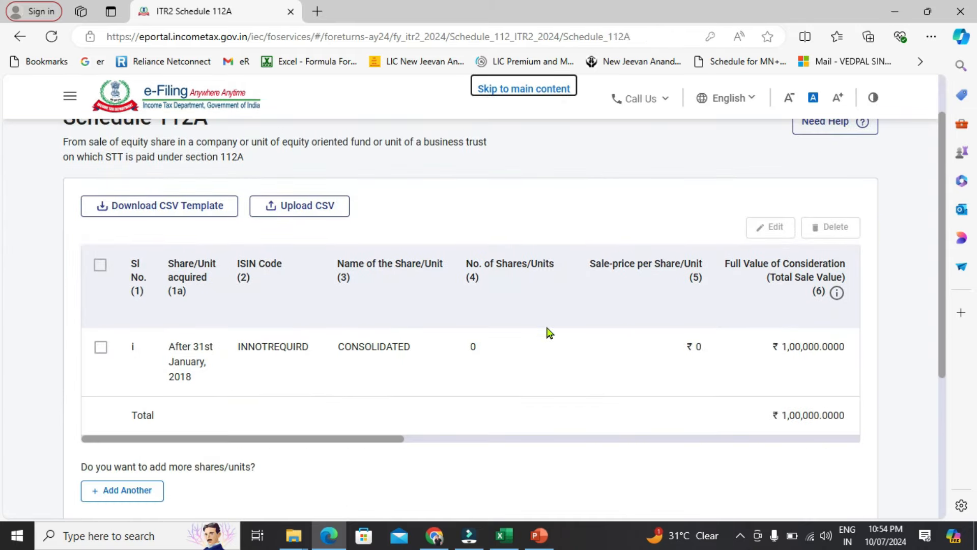
{"action": "left_click_drag", "start_coordinate": [382, 440], "coordinate": [846, 453]}
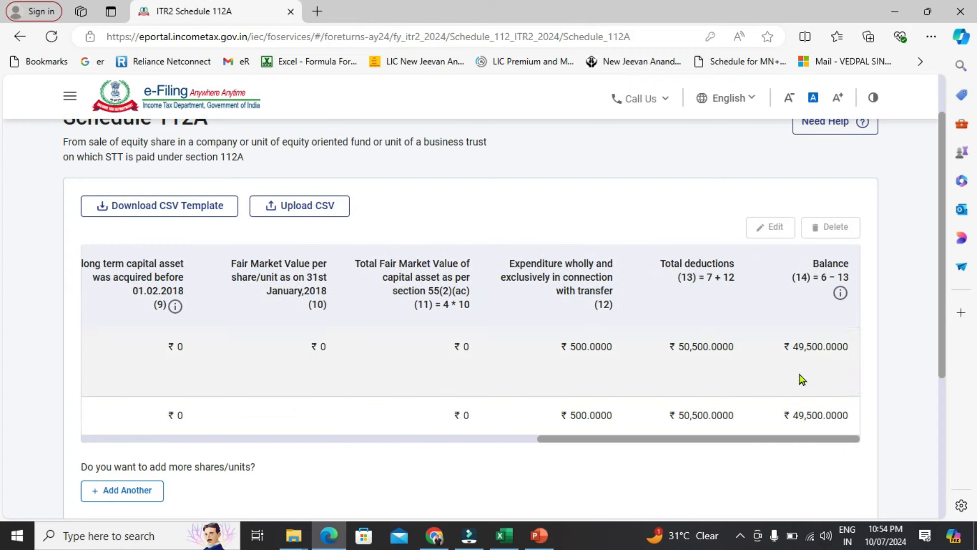
{"action": "scroll", "coordinate": [859, 374], "scroll_direction": "down", "scroll_amount": 2}
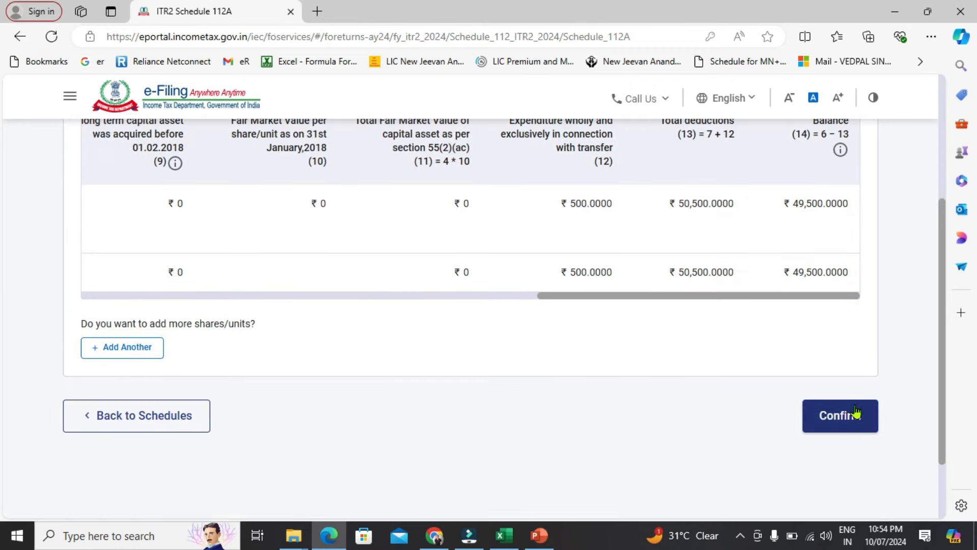
{"action": "left_click", "coordinate": [859, 437]}
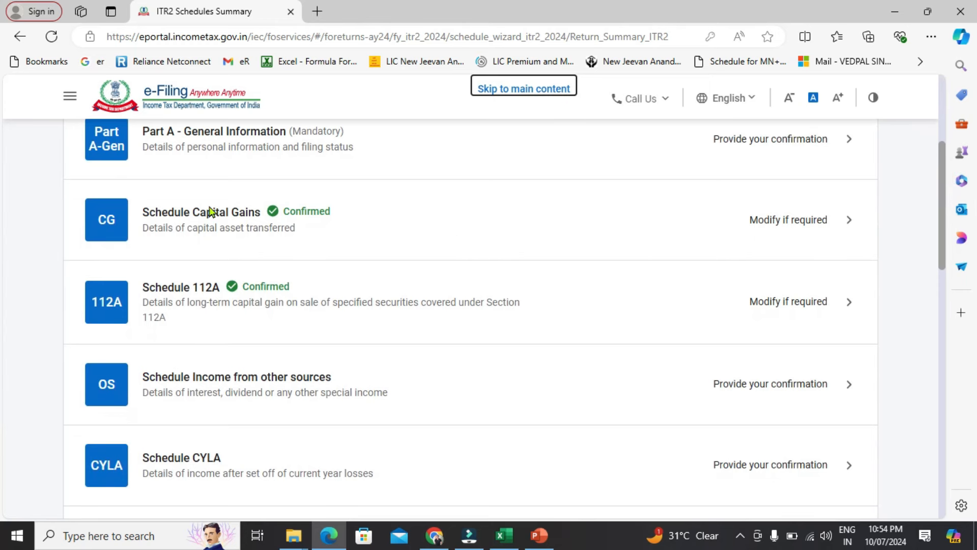
Reopen Schedule Capital Gains, dismiss the section 234C notice, and continue with the already selected asset types.
{"action": "left_click", "coordinate": [427, 216]}
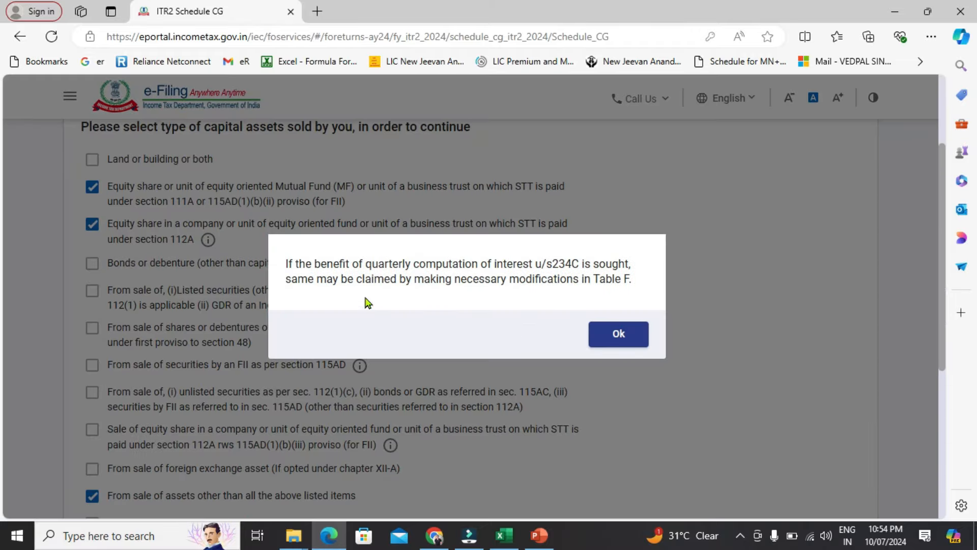
{"action": "left_click", "coordinate": [618, 334]}
{"action": "scroll", "coordinate": [359, 371], "scroll_direction": "down", "scroll_amount": 3}
{"action": "left_click_drag", "start_coordinate": [151, 354], "coordinate": [351, 352]}
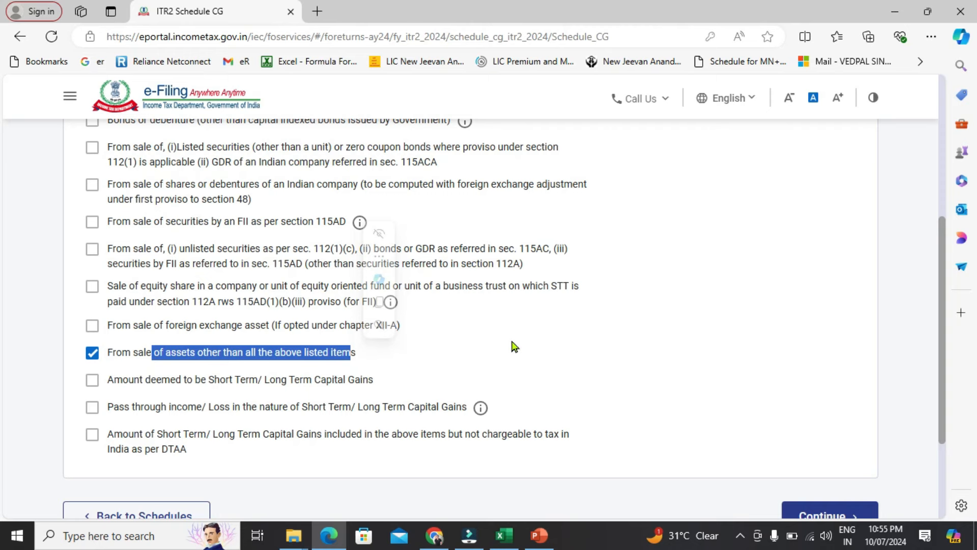
{"action": "scroll", "coordinate": [654, 318], "scroll_direction": "down", "scroll_amount": 2}
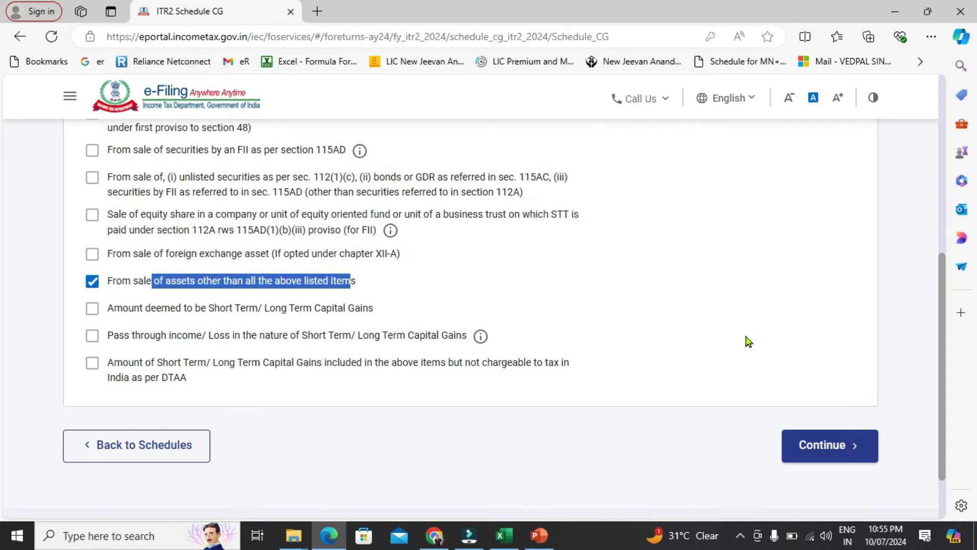
{"action": "left_click", "coordinate": [799, 432]}
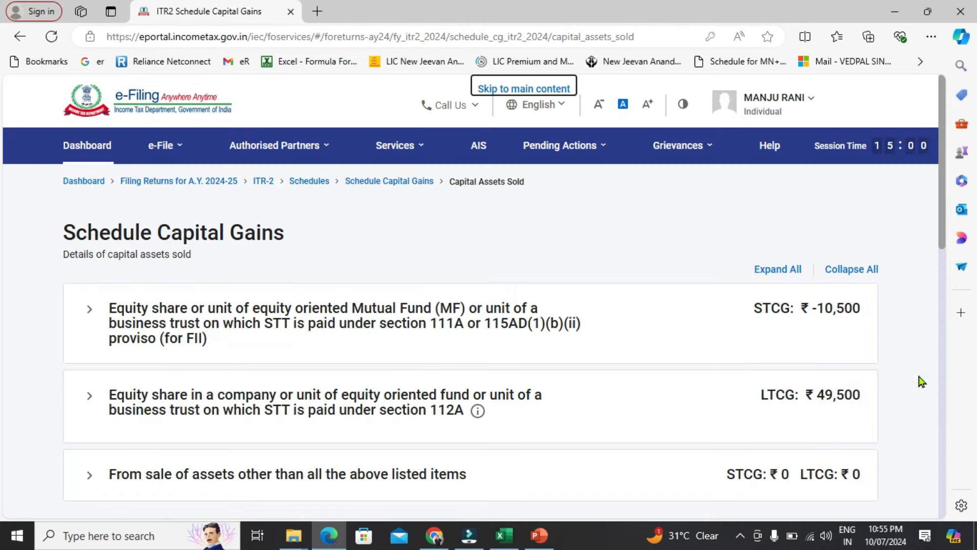
Start adding details for sale of assets other than the listed items, selecting both Short-Term and Long-Term Capital Gain.
{"action": "left_click_drag", "start_coordinate": [944, 173], "coordinate": [944, 191]}
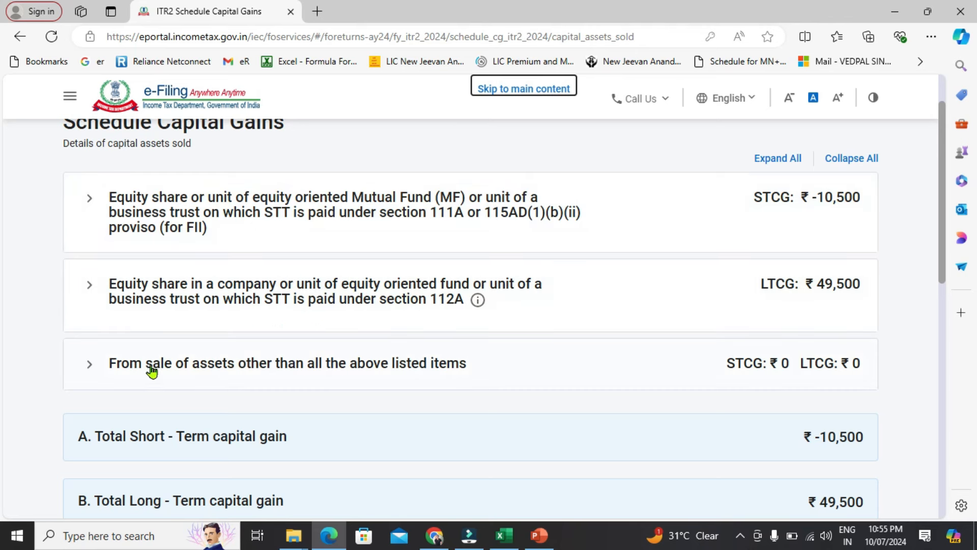
{"action": "left_click", "coordinate": [90, 366]}
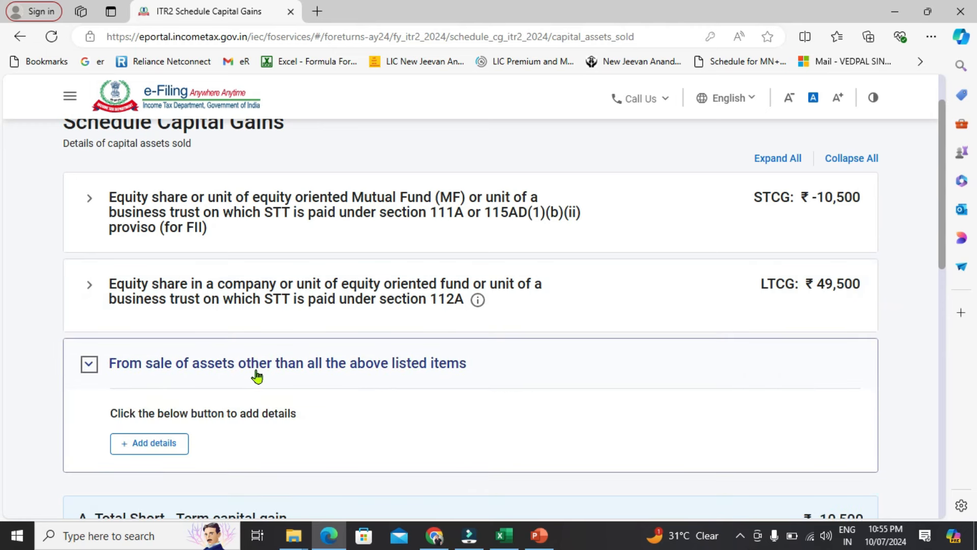
{"action": "left_click", "coordinate": [164, 444]}
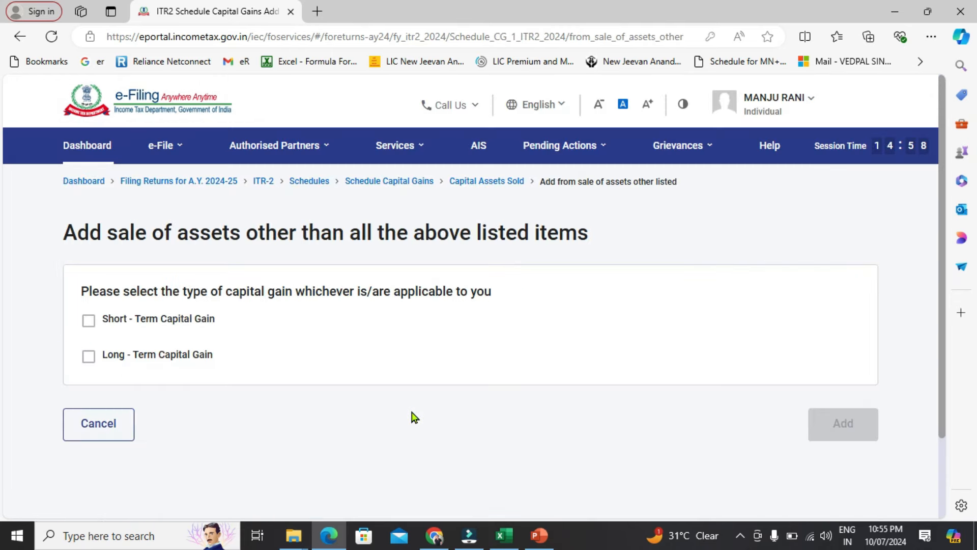
{"action": "left_click", "coordinate": [90, 321]}
{"action": "scroll", "coordinate": [132, 376], "scroll_direction": "down", "scroll_amount": 15}
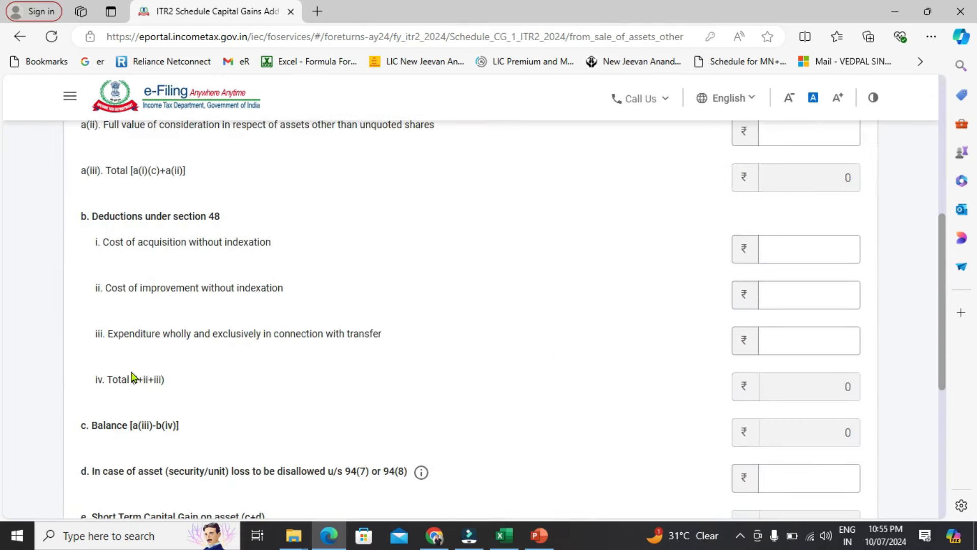
{"action": "left_click", "coordinate": [91, 371]}
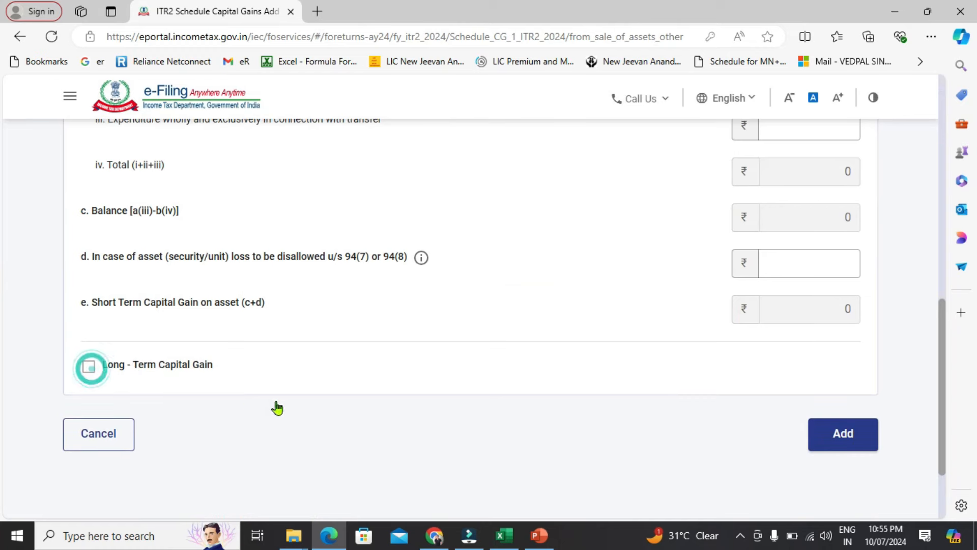
Examine the short-term consideration fields for unquoted shares in a(i) and for assets other than unquoted shares in a(ii).
{"action": "scroll", "coordinate": [382, 375], "scroll_direction": "up", "scroll_amount": 5}
{"action": "scroll", "coordinate": [387, 382], "scroll_direction": "up", "scroll_amount": 4}
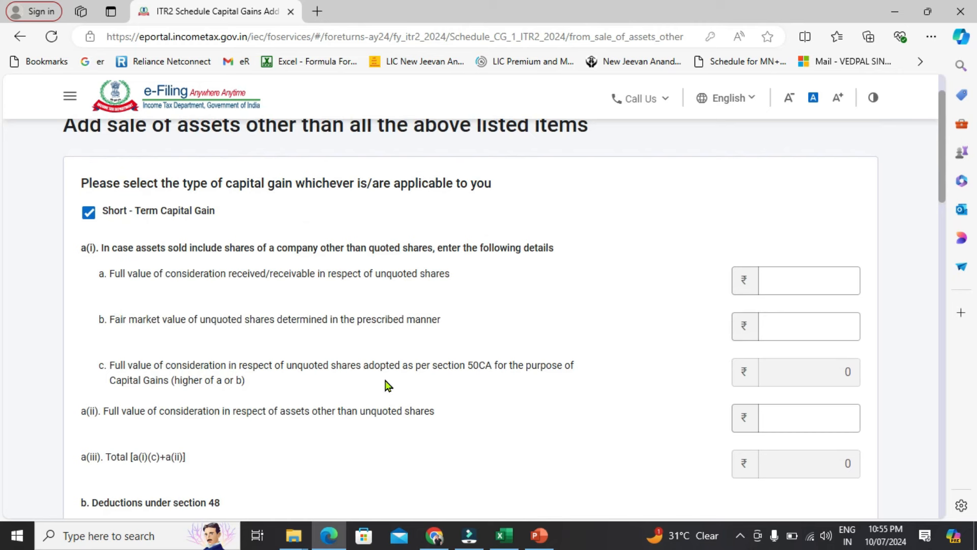
{"action": "left_click_drag", "start_coordinate": [109, 251], "coordinate": [560, 256]}
{"action": "scroll", "coordinate": [405, 259], "scroll_direction": "down", "scroll_amount": 1}
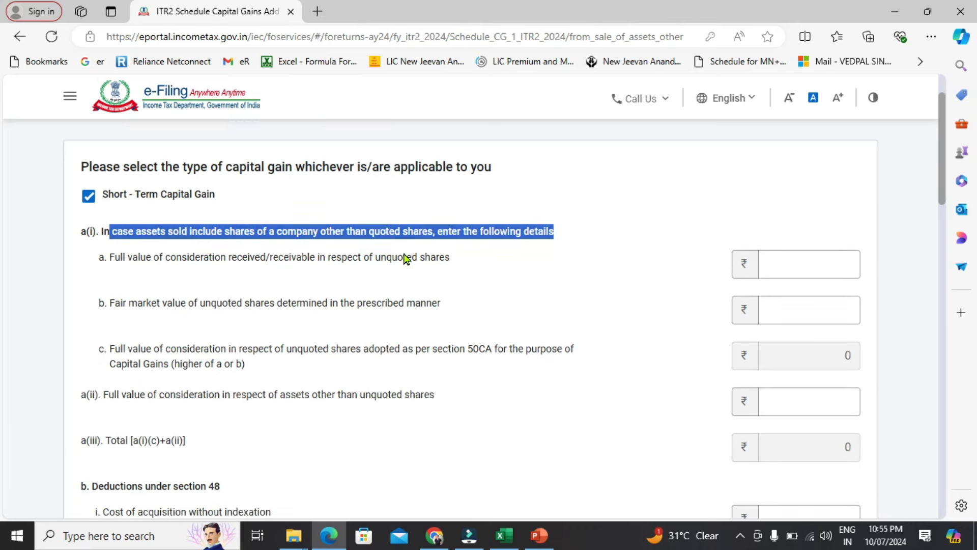
{"action": "scroll", "coordinate": [406, 258], "scroll_direction": "down", "scroll_amount": 1}
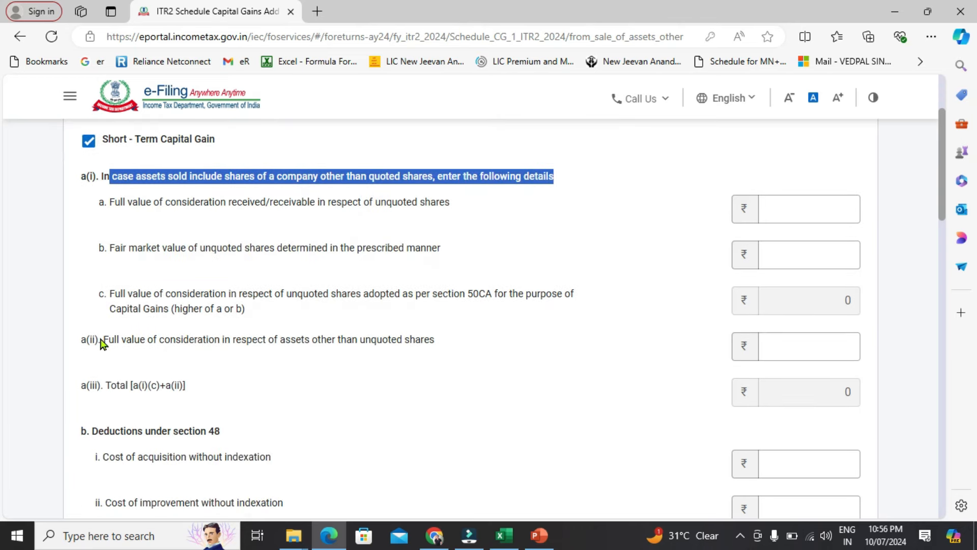
{"action": "left_click_drag", "start_coordinate": [105, 342], "coordinate": [443, 351]}
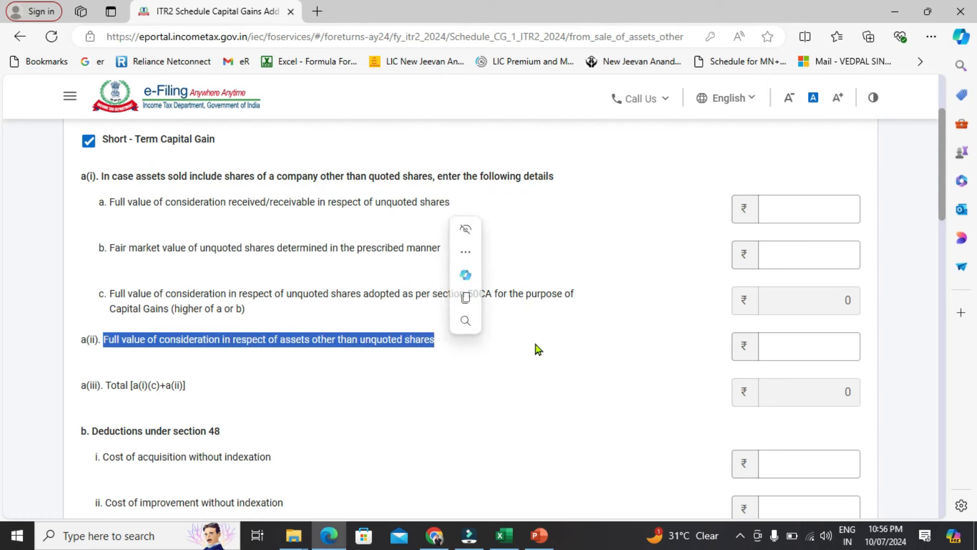
{"action": "left_click", "coordinate": [508, 356]}
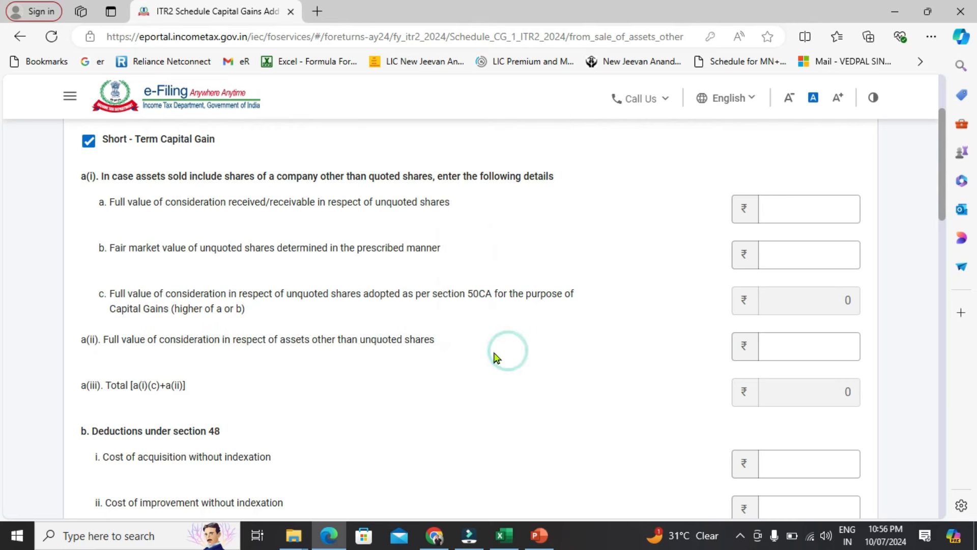
{"action": "left_click_drag", "start_coordinate": [105, 342], "coordinate": [483, 346]}
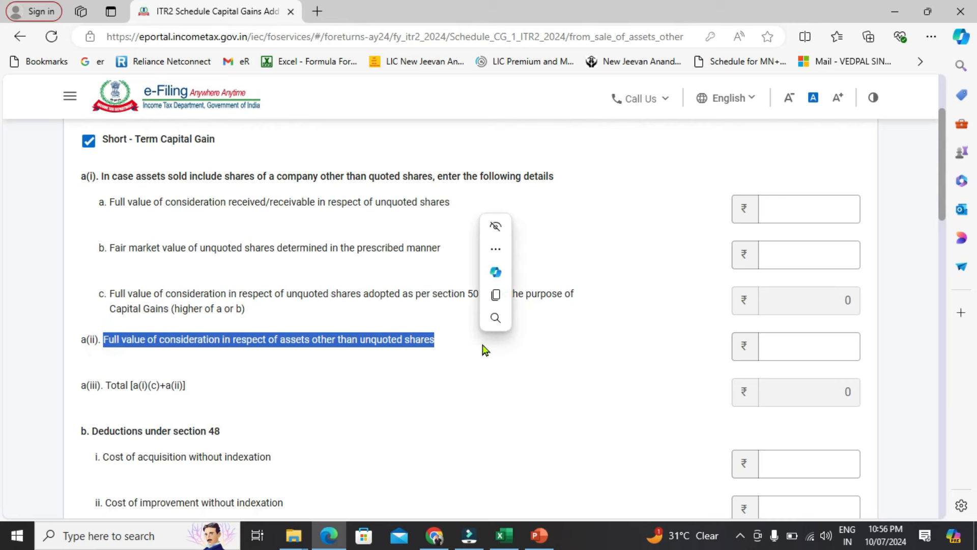
Enter 50000 as short-term consideration for assets other than unquoted shares and 30000 as cost of acquisition without indexation.
{"action": "left_click", "coordinate": [771, 349]}
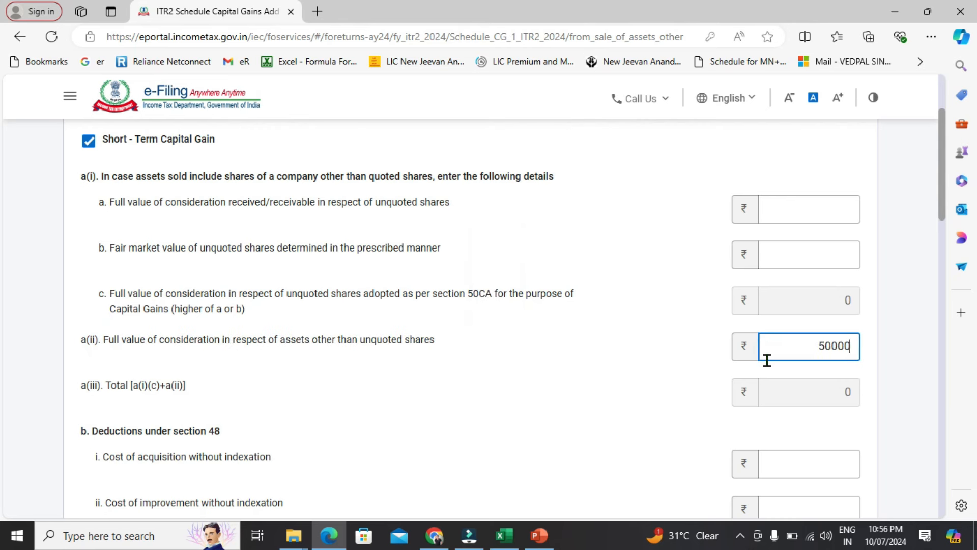
{"action": "left_click", "coordinate": [603, 408]}
{"action": "left_click", "coordinate": [812, 464]}
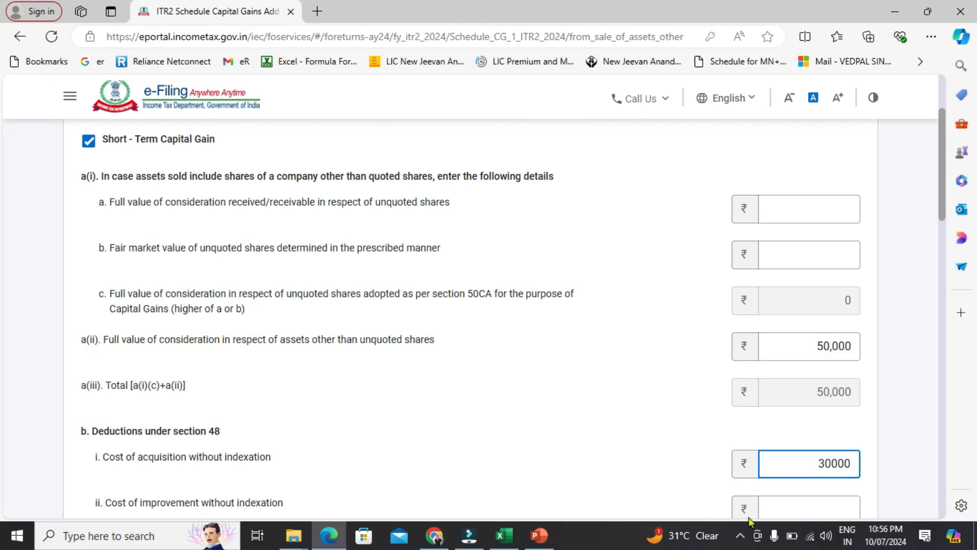
{"action": "left_click", "coordinate": [355, 453]}
Enter 300 as short-term expenditure wholly and exclusively in connection with transfer, and check the resulting balance.
{"action": "scroll", "coordinate": [509, 422], "scroll_direction": "down", "scroll_amount": 3}
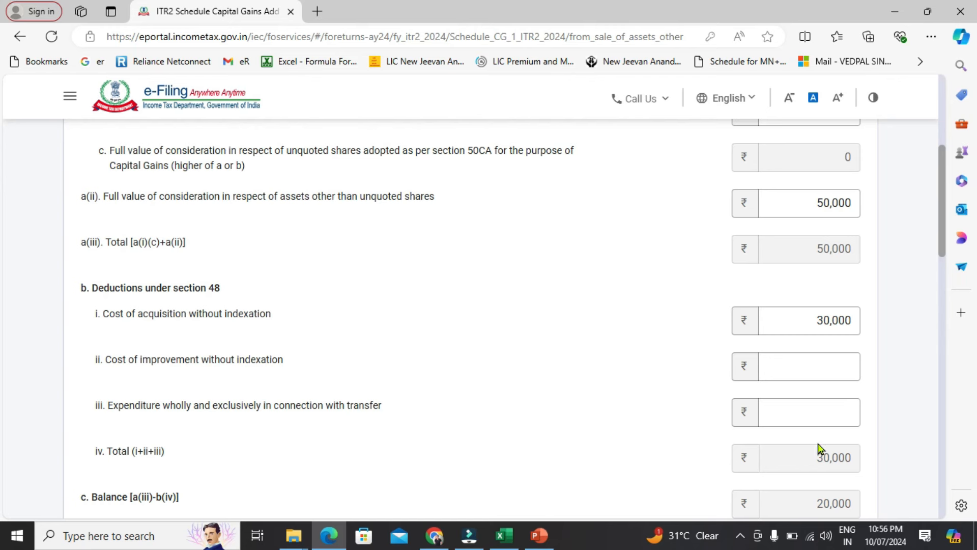
{"action": "left_click", "coordinate": [811, 417]}
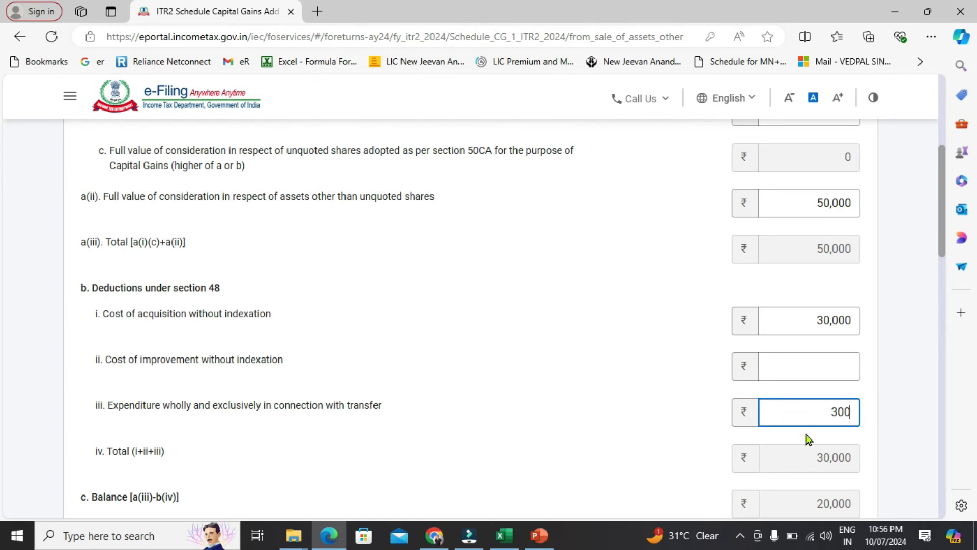
{"action": "left_click", "coordinate": [541, 427]}
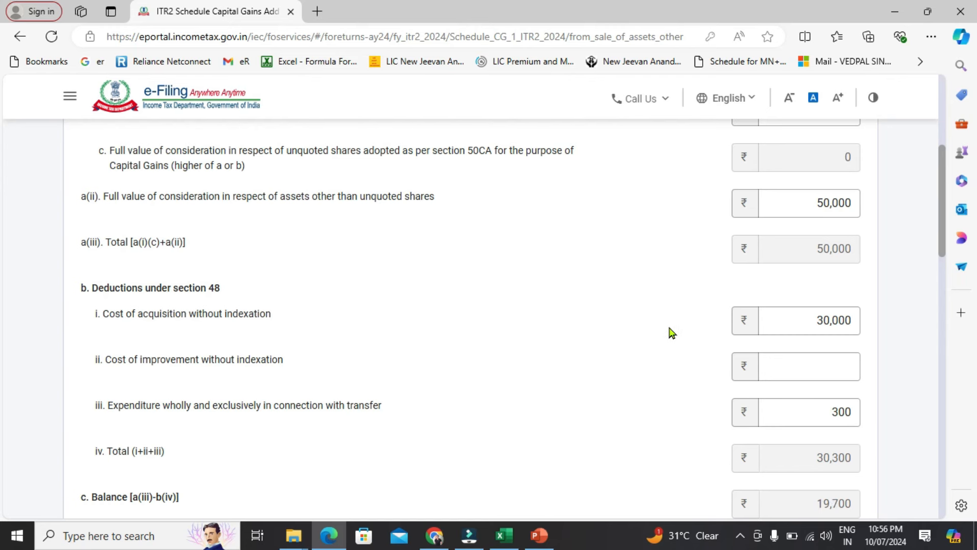
{"action": "scroll", "coordinate": [672, 331], "scroll_direction": "down", "scroll_amount": 3}
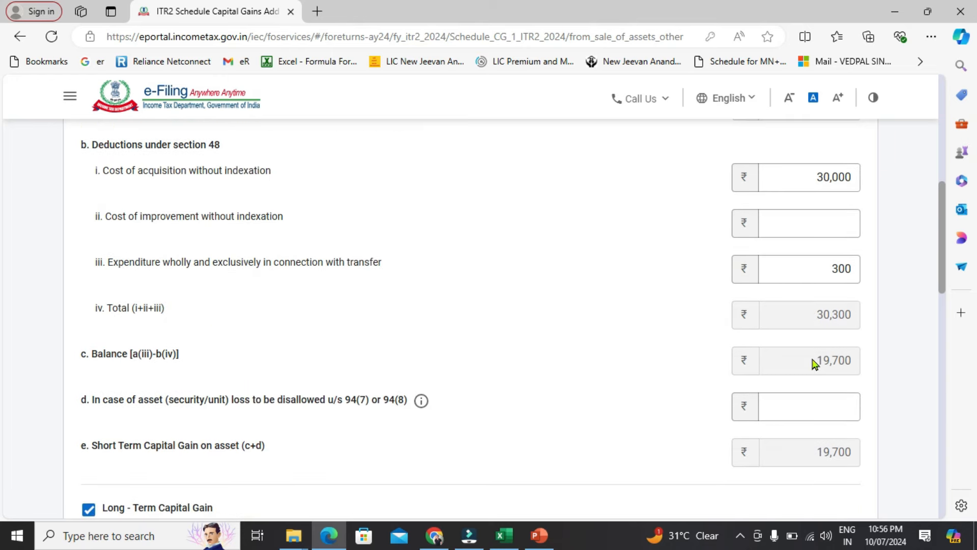
Enter 50000 as the Long-Term Capital Gain full value of consideration for assets other than unquoted shares.
{"action": "scroll", "coordinate": [850, 344], "scroll_direction": "down", "scroll_amount": 3}
{"action": "scroll", "coordinate": [746, 300], "scroll_direction": "down", "scroll_amount": 3}
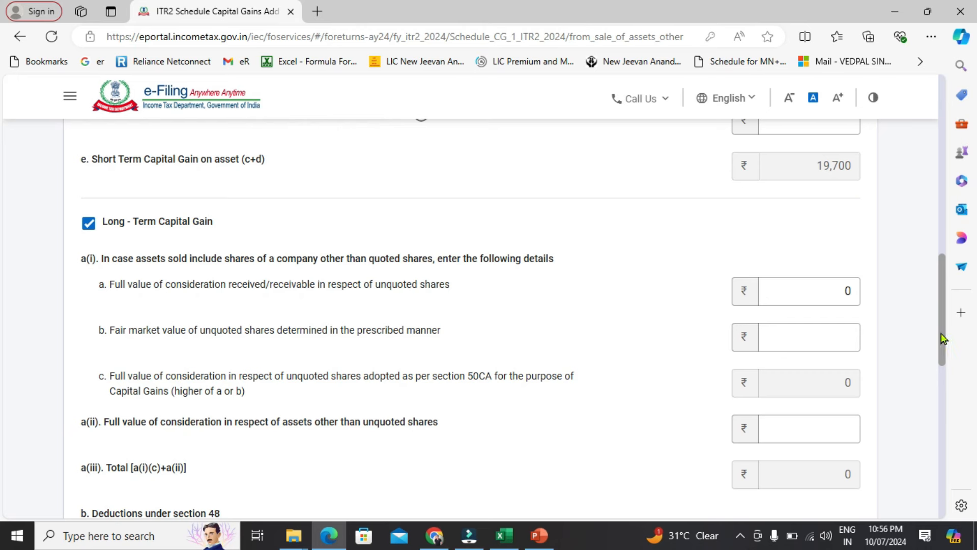
{"action": "scroll", "coordinate": [943, 338], "scroll_direction": "down", "scroll_amount": 2}
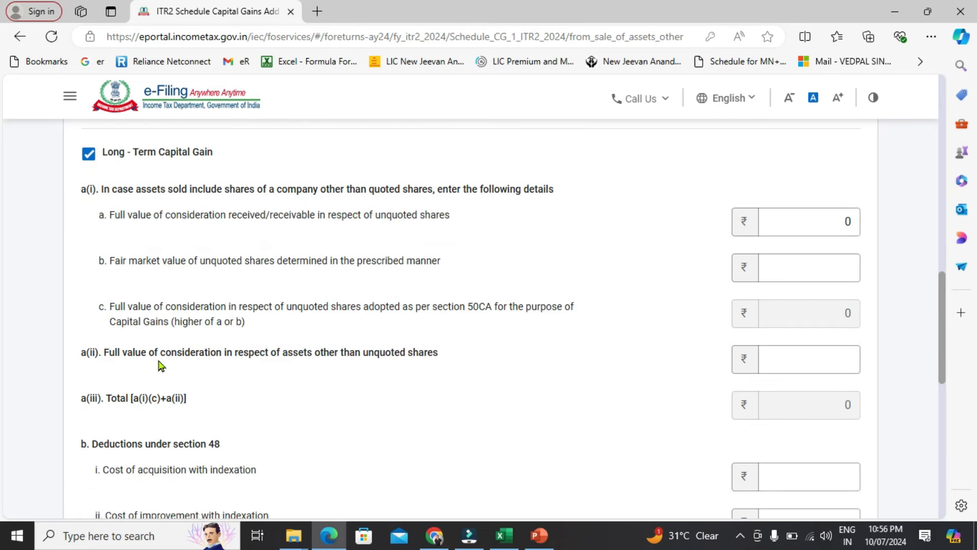
{"action": "left_click_drag", "start_coordinate": [105, 355], "coordinate": [447, 369]}
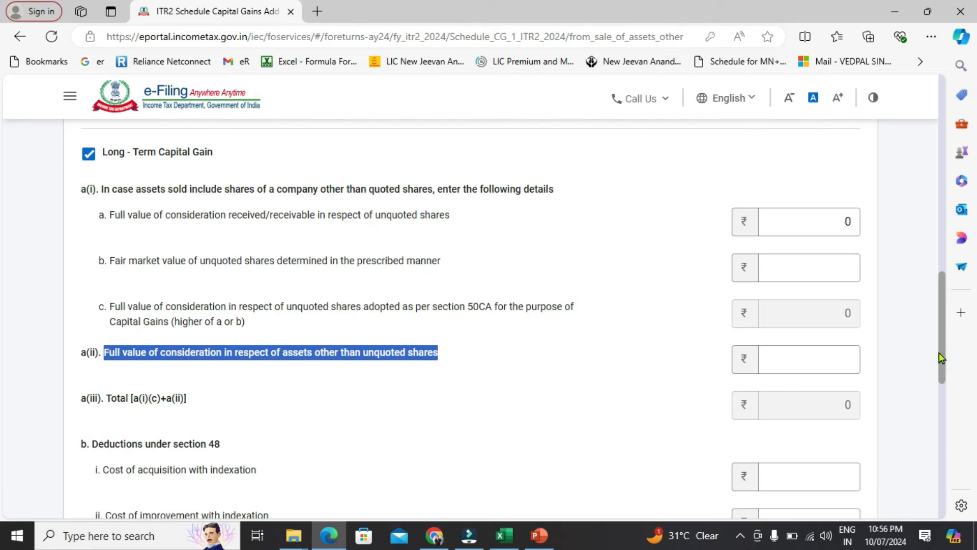
{"action": "left_click_drag", "start_coordinate": [941, 358], "coordinate": [941, 372]}
{"action": "left_click", "coordinate": [829, 307]}
{"action": "type", "text": "5"}
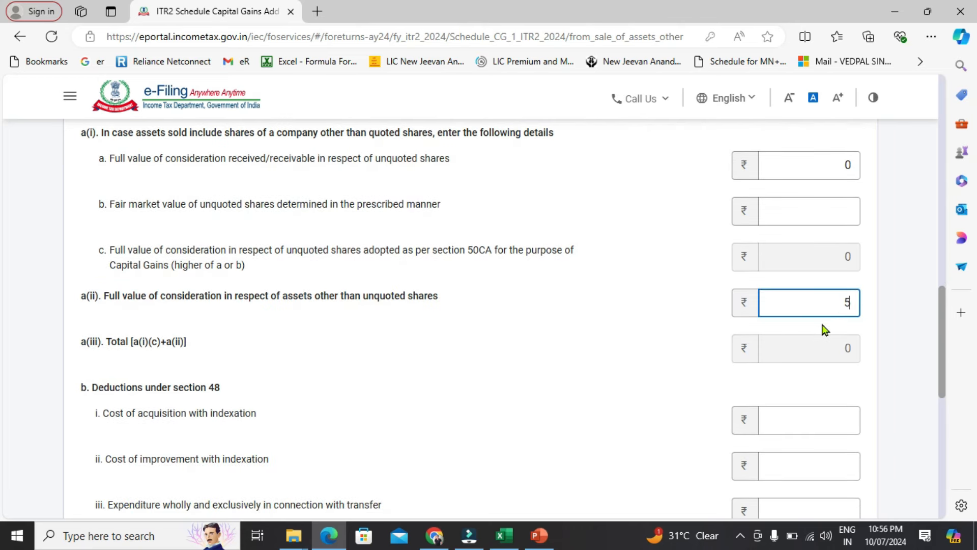
{"action": "type", "text": "0,000"}
{"action": "left_click", "coordinate": [541, 360]}
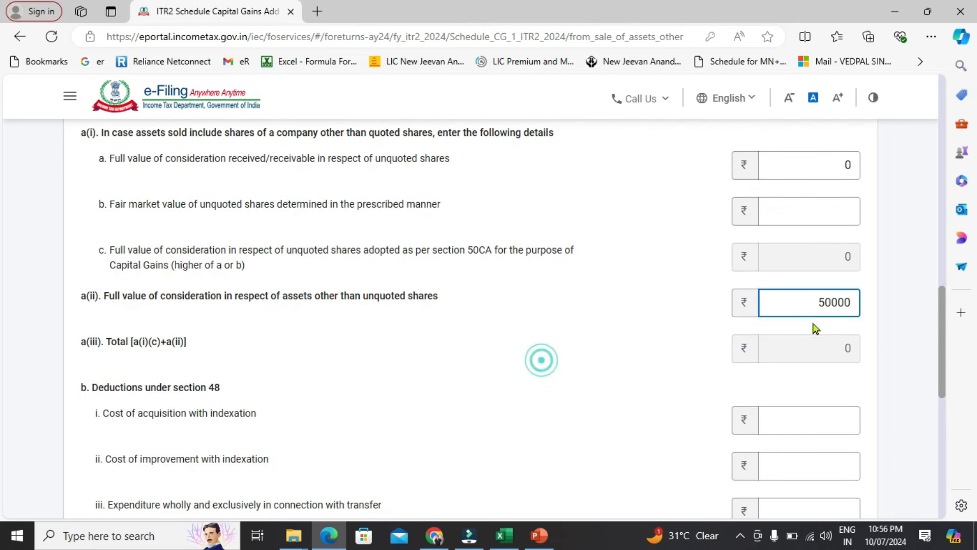
Open the long-term cost of acquisition with indexation for entry under the section 48 deductions.
{"action": "left_click_drag", "start_coordinate": [942, 362], "coordinate": [942, 382]}
{"action": "left_click_drag", "start_coordinate": [131, 332], "coordinate": [247, 332]}
{"action": "left_click", "coordinate": [807, 335]}
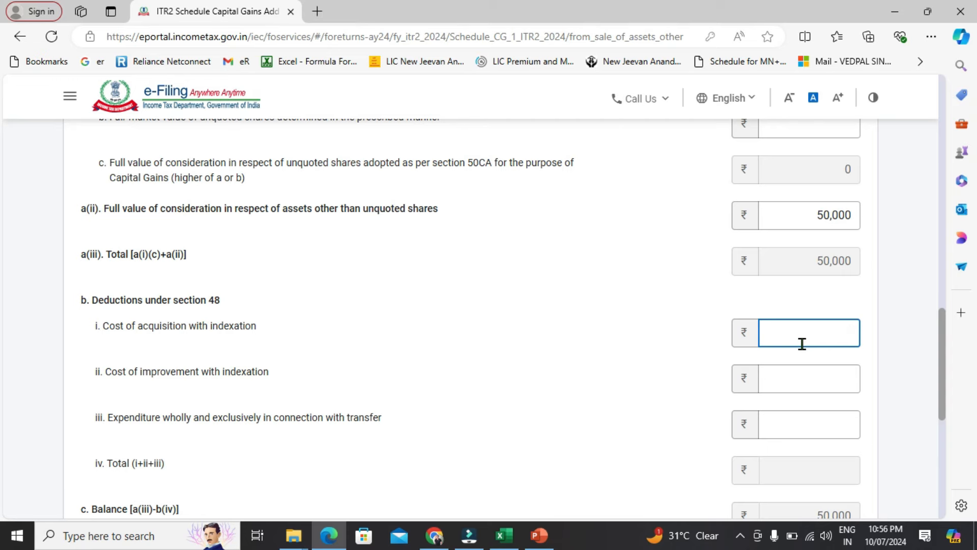
Open Google in a new browser tab and search for "cost inflation index".
{"action": "left_click", "coordinate": [317, 11]}
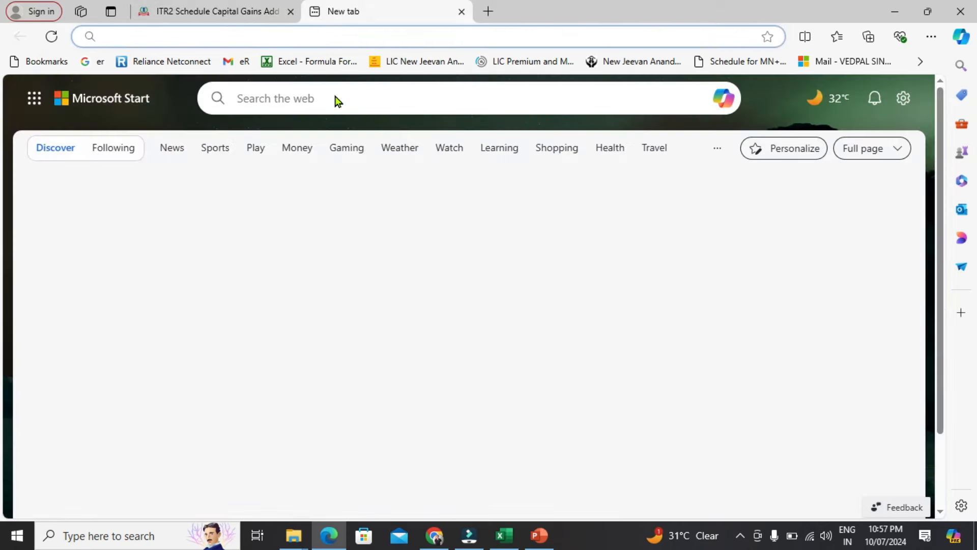
{"action": "type", "text": "go"}
{"action": "key", "text": "Return"}
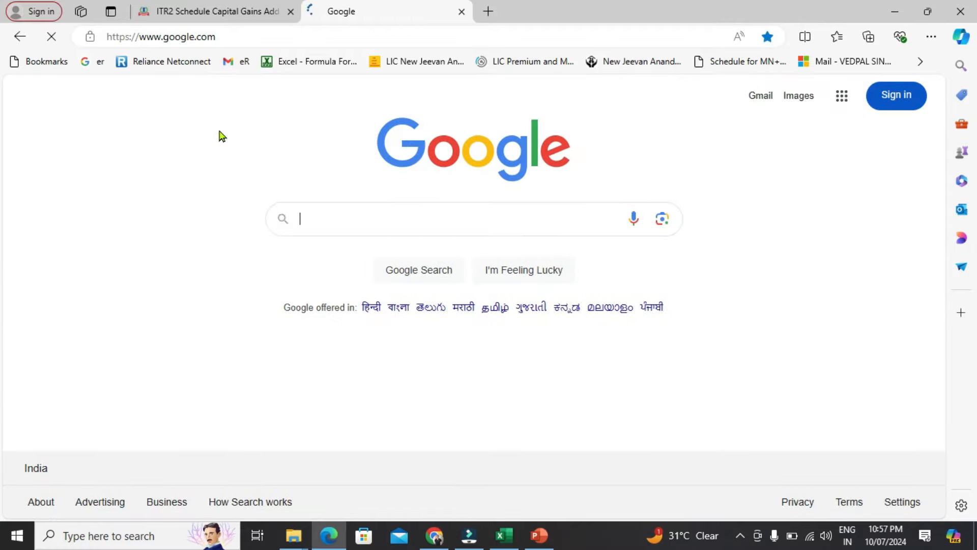
{"action": "type", "text": "codt"}
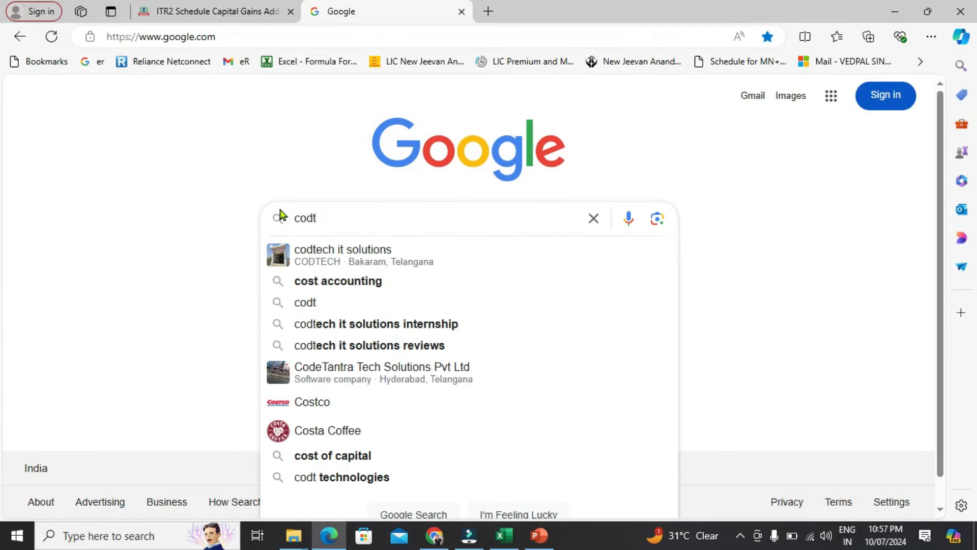
{"action": "key", "text": "BackSpace"}
{"action": "key", "text": "BackSpace"}
{"action": "type", "text": "st i"}
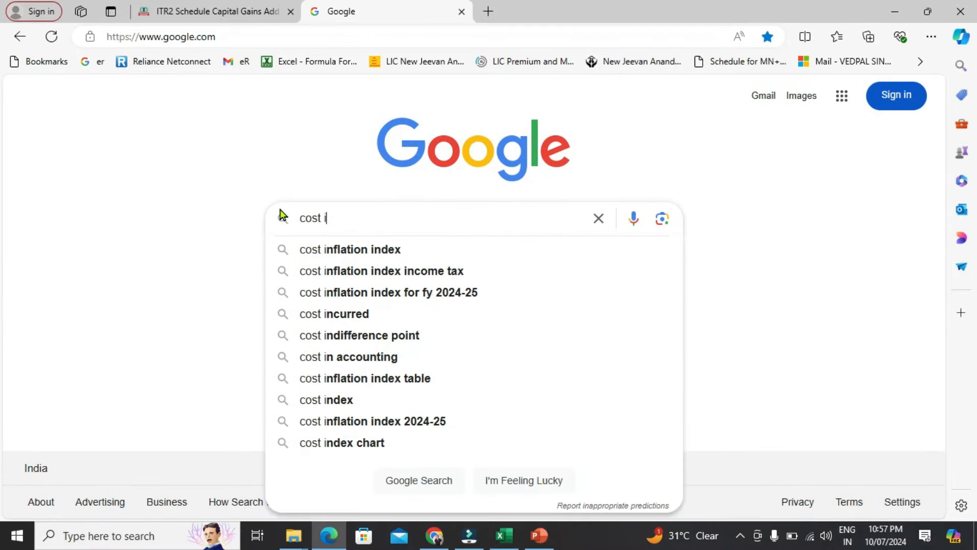
{"action": "type", "text": "f"}
{"action": "key", "text": "BackSpace"}
{"action": "type", "text": "n"}
{"action": "left_click", "coordinate": [375, 250]}
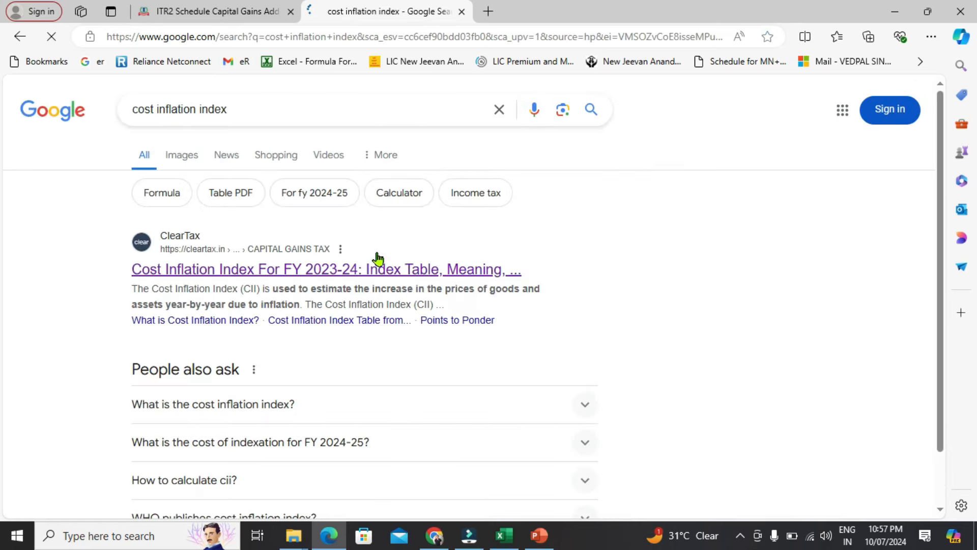
Open the ClearTax article on the Cost Inflation Index for FY 2023-24 and examine its year-wise index table.
{"action": "left_click", "coordinate": [328, 281]}
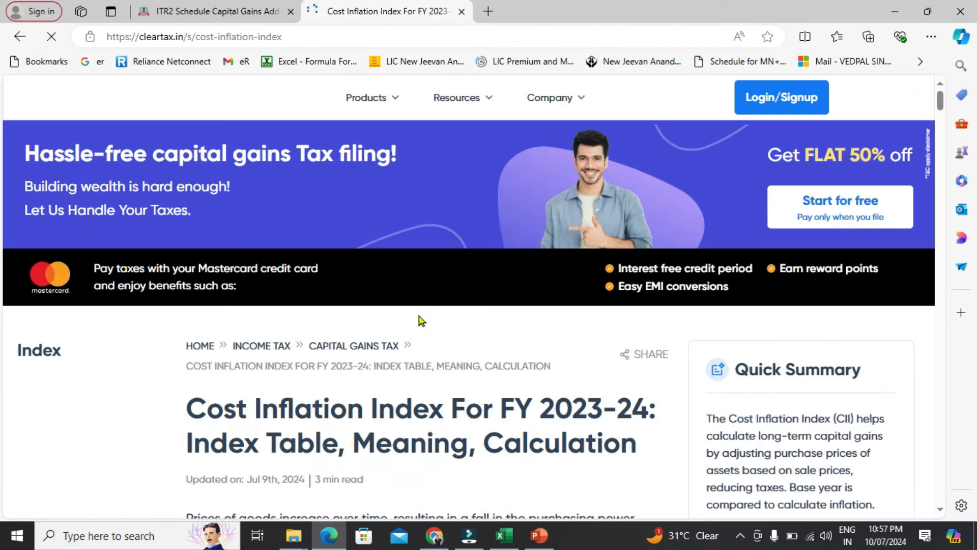
{"action": "scroll", "coordinate": [413, 314], "scroll_direction": "down", "scroll_amount": 15}
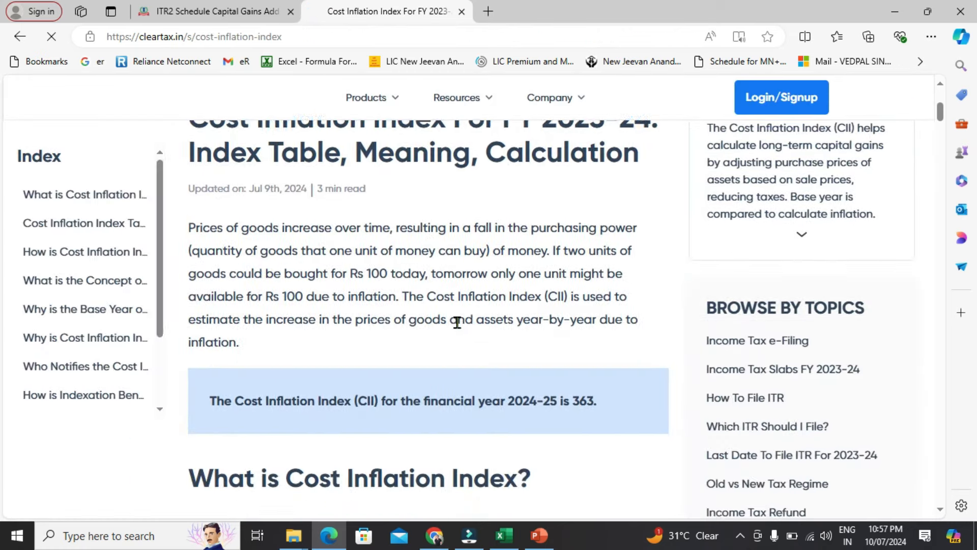
{"action": "scroll", "coordinate": [460, 328], "scroll_direction": "down", "scroll_amount": 18}
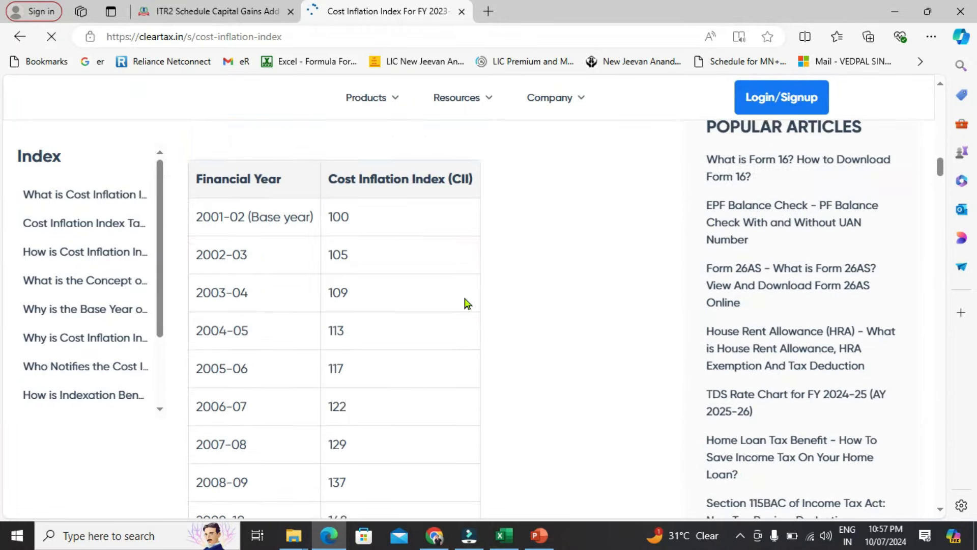
{"action": "scroll", "coordinate": [275, 240], "scroll_direction": "up", "scroll_amount": 4}
{"action": "left_click_drag", "start_coordinate": [212, 214], "coordinate": [345, 279]}
{"action": "scroll", "coordinate": [408, 279], "scroll_direction": "down", "scroll_amount": 8}
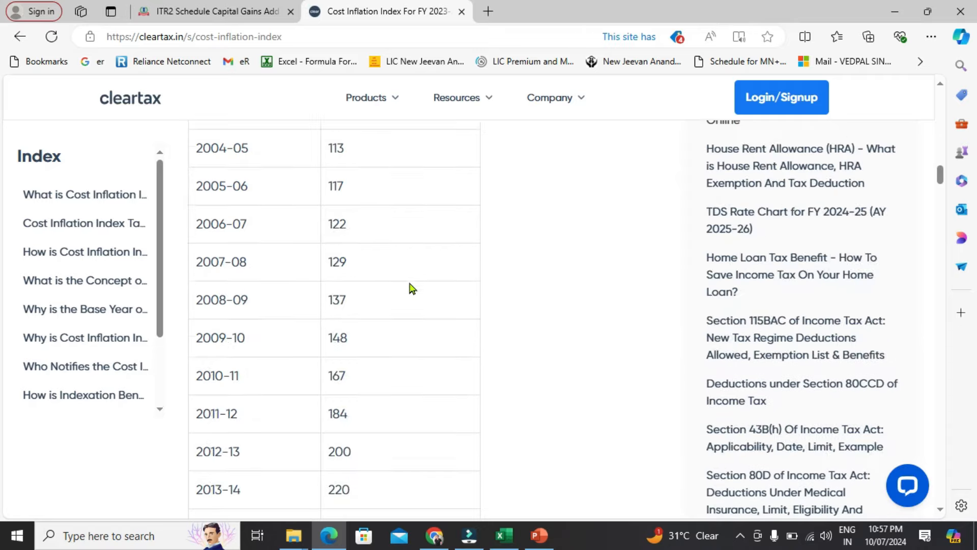
Find the cost inflation index for financial year 2023-24 in the ClearTax table and return to the ITR-2 form.
{"action": "key", "text": "alt+Tab"}
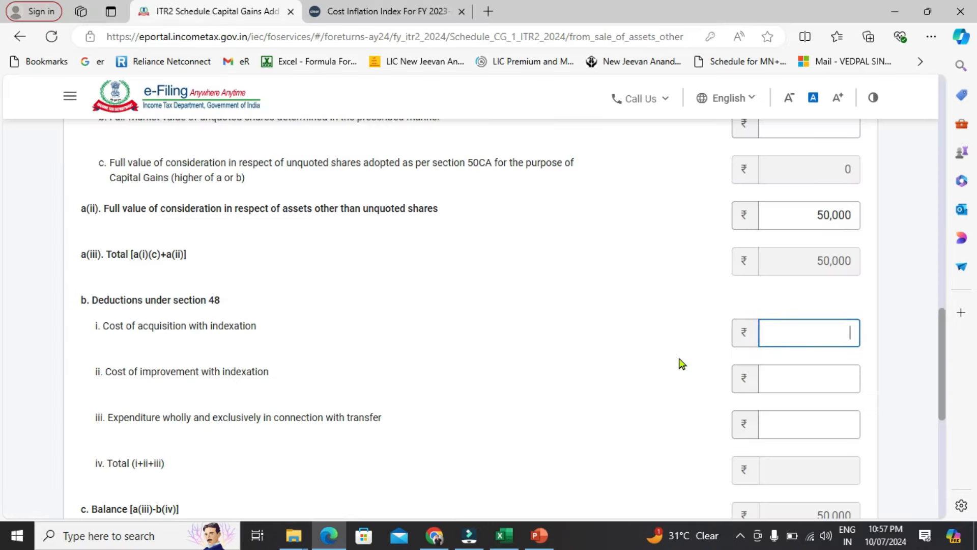
{"action": "key", "text": "alt+Tab"}
{"action": "scroll", "coordinate": [297, 323], "scroll_direction": "down", "scroll_amount": 5}
{"action": "scroll", "coordinate": [281, 323], "scroll_direction": "up", "scroll_amount": 3}
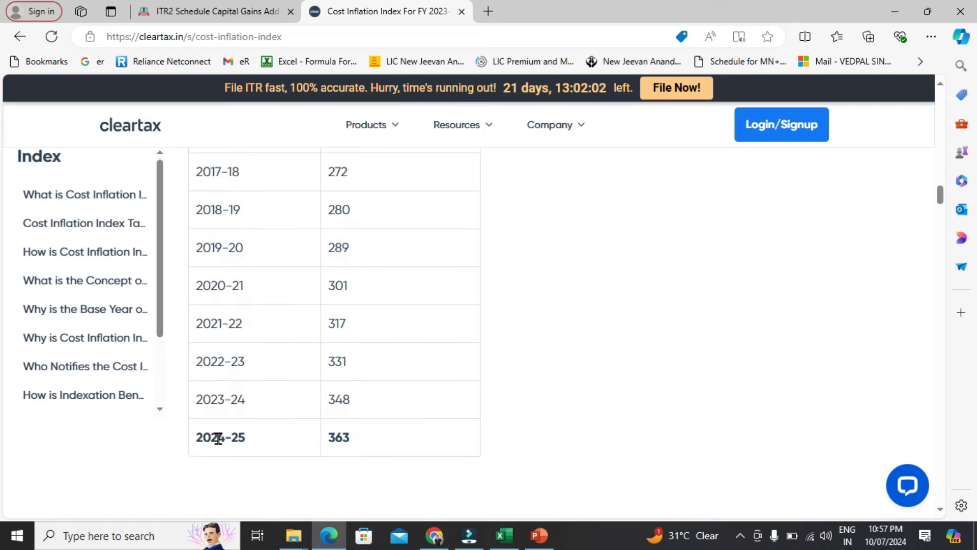
{"action": "left_click_drag", "start_coordinate": [213, 414], "coordinate": [371, 406]}
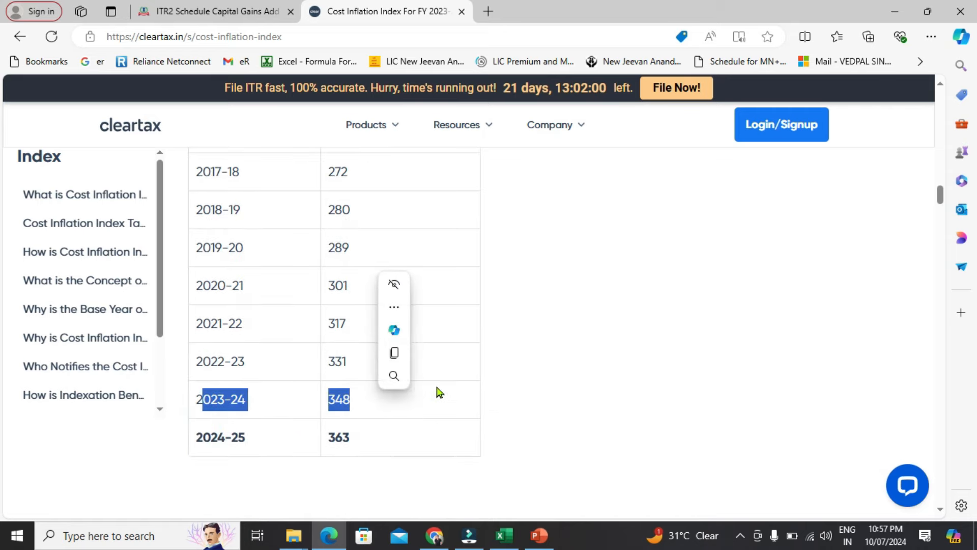
{"action": "key", "text": "ctrl+c"}
{"action": "key", "text": "alt+Tab"}
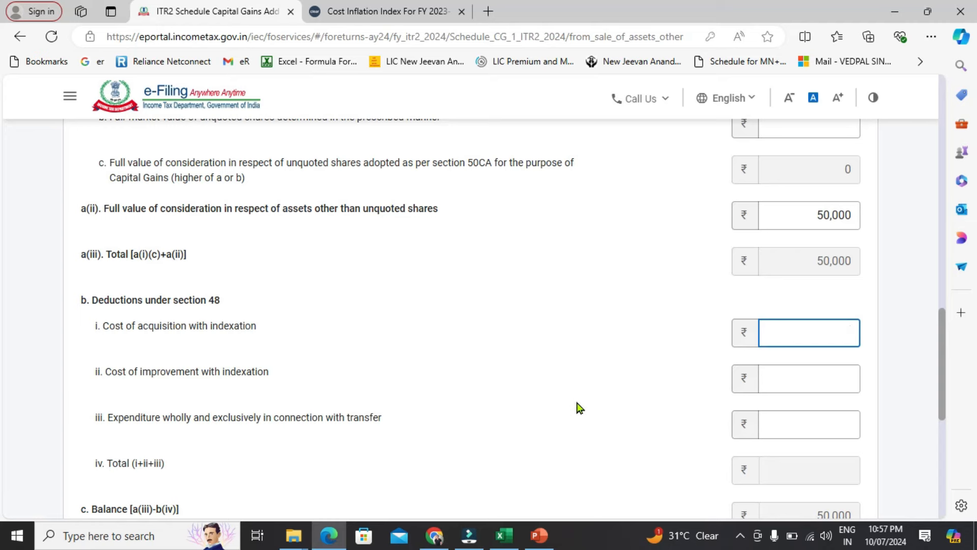
Switch to the Excel worksheet and enter the purchase cost 20000 in cell I27 of Sheet3.
{"action": "mouse_move", "coordinate": [507, 535]}
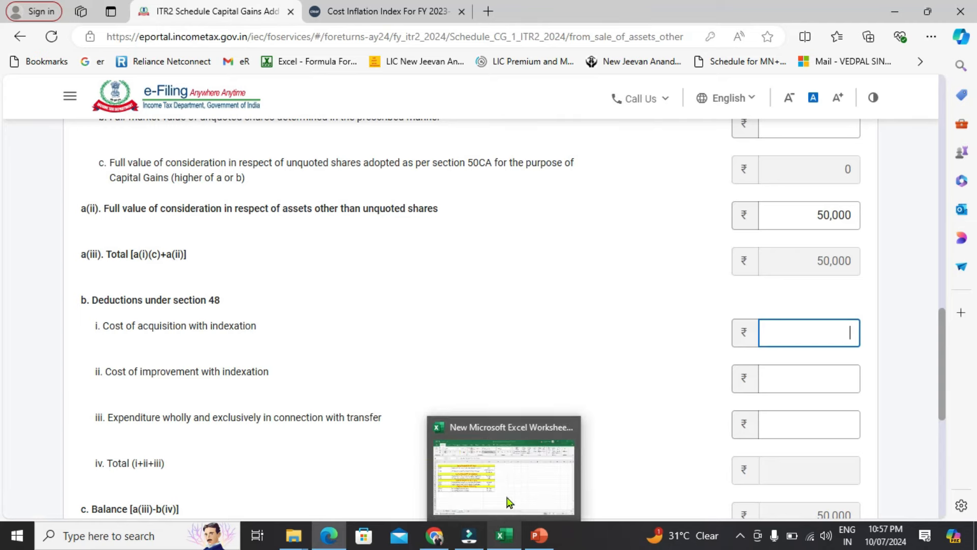
{"action": "left_click", "coordinate": [506, 481]}
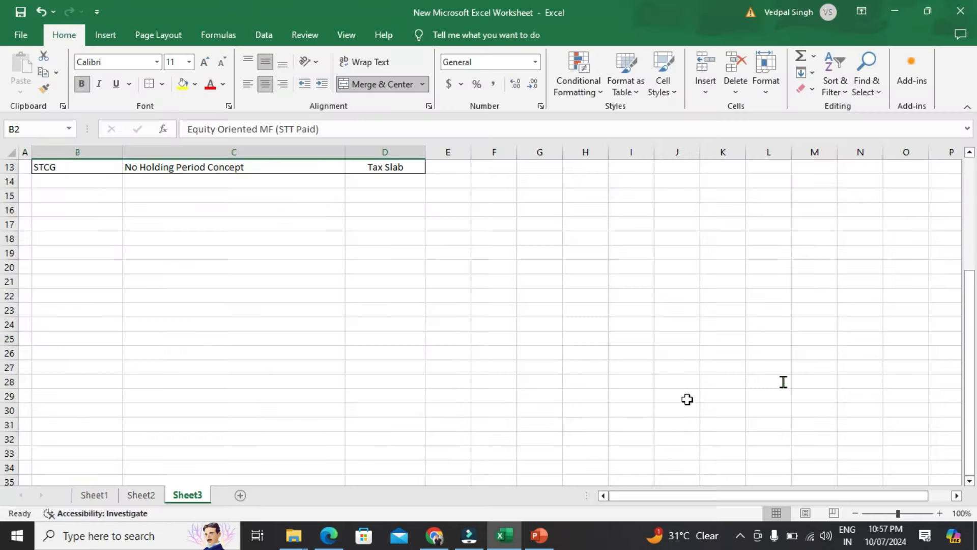
{"action": "key", "text": "alt+Tab"}
{"action": "key", "text": "alt+Tab"}
{"action": "left_click", "coordinate": [629, 364]}
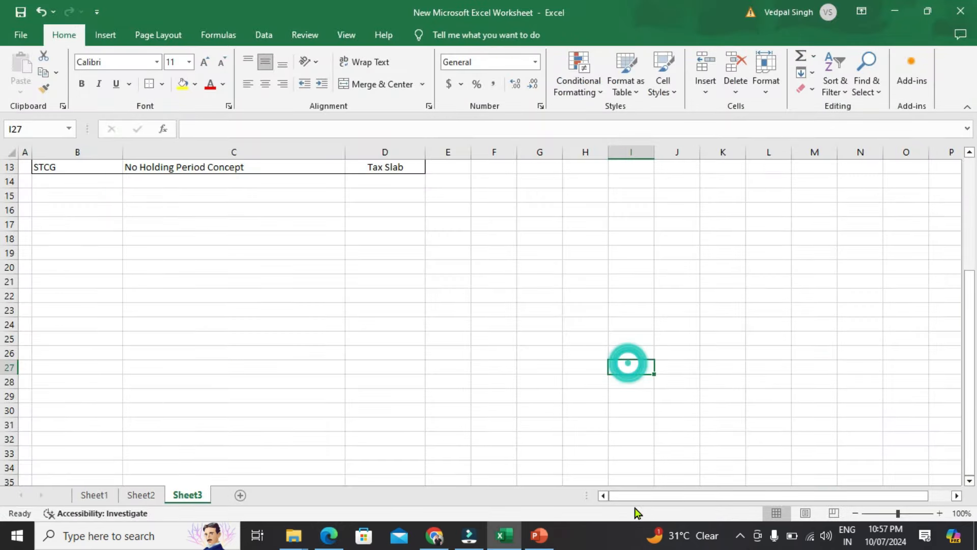
{"action": "type", "text": "20"}
{"action": "key", "text": "Return"}
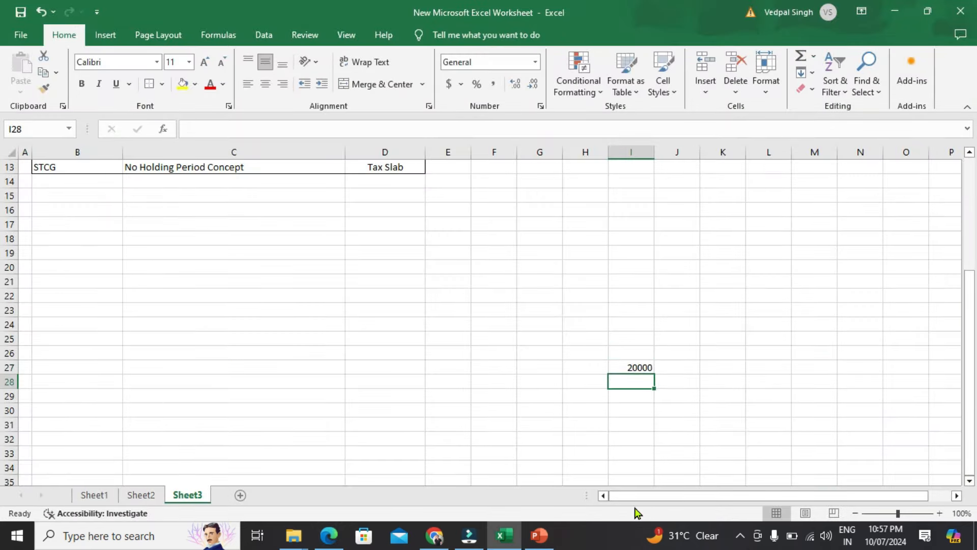
Look up the 2018-19 cost inflation index on ClearTax and enter 280 in cell I28 of the Excel sheet.
{"action": "key", "text": "alt+Tab"}
{"action": "key", "text": "alt+Tab"}
{"action": "key", "text": "alt+Tab"}
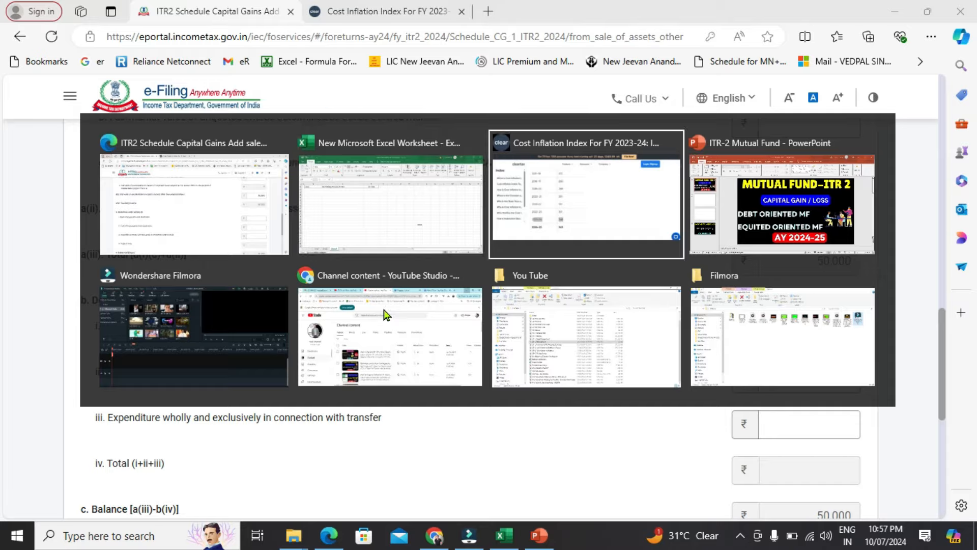
{"action": "key", "text": "alt+Tab"}
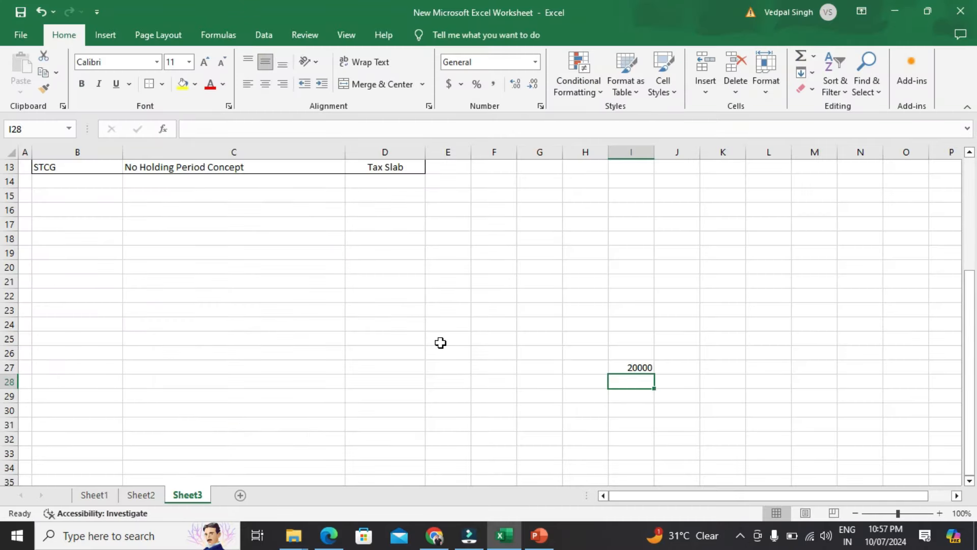
{"action": "key", "text": "alt+Tab"}
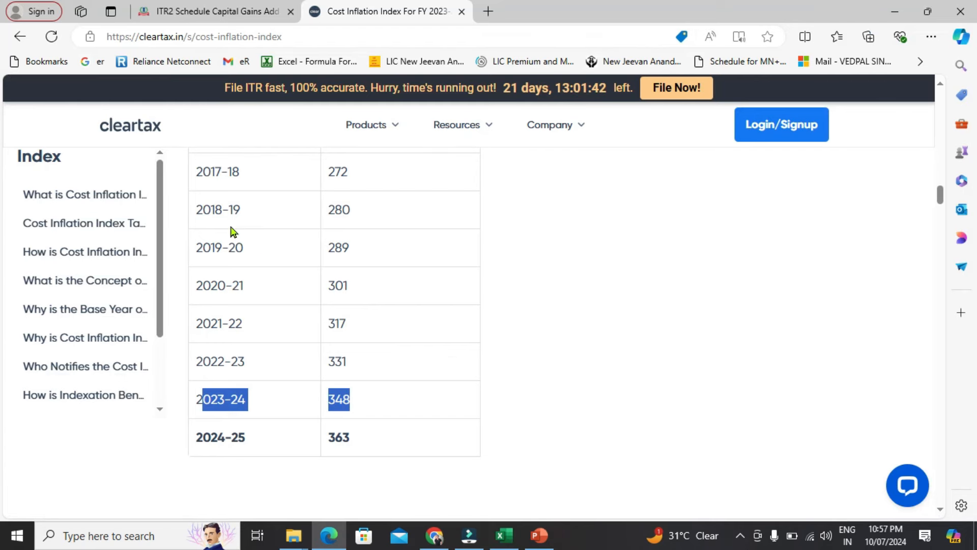
{"action": "left_click_drag", "start_coordinate": [198, 207], "coordinate": [374, 218]}
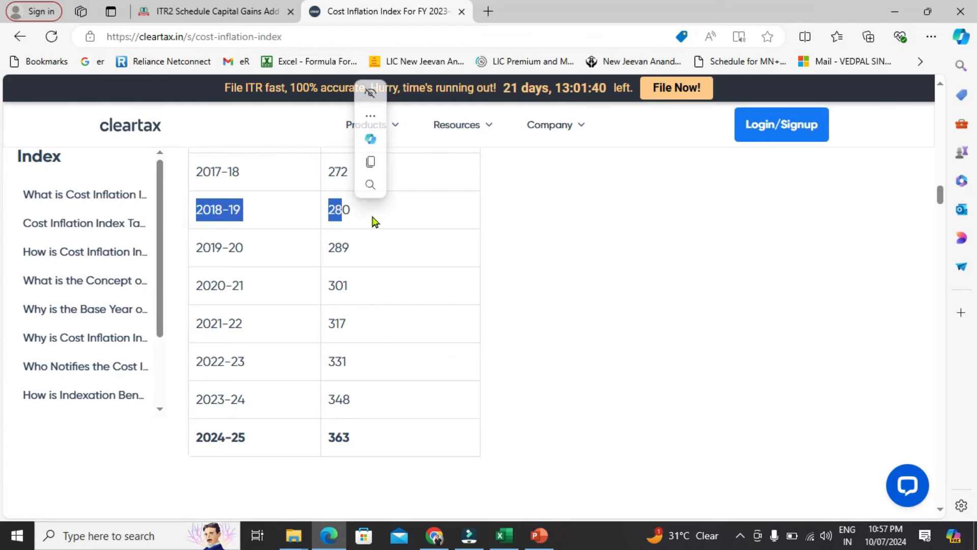
{"action": "left_click", "coordinate": [369, 212]}
{"action": "key", "text": "alt+Tab"}
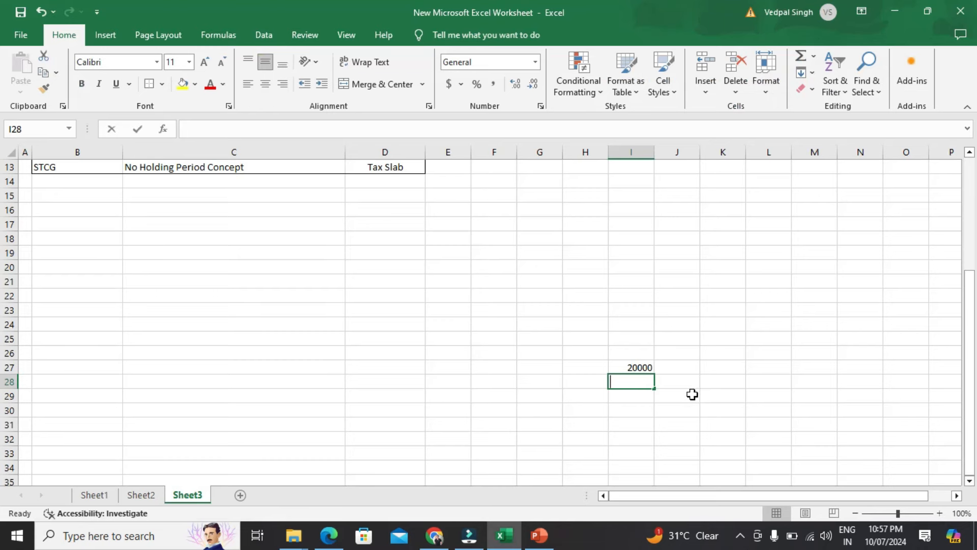
{"action": "type", "text": "280"}
{"action": "key", "text": "Return"}
Look up the 2023-24 cost inflation index on ClearTax and enter 348 in cell I29 of the Excel sheet.
{"action": "key", "text": "alt+Tab"}
{"action": "left_click_drag", "start_coordinate": [218, 402], "coordinate": [336, 400]}
{"action": "left_click", "coordinate": [337, 400]}
{"action": "key", "text": "alt+Tab"}
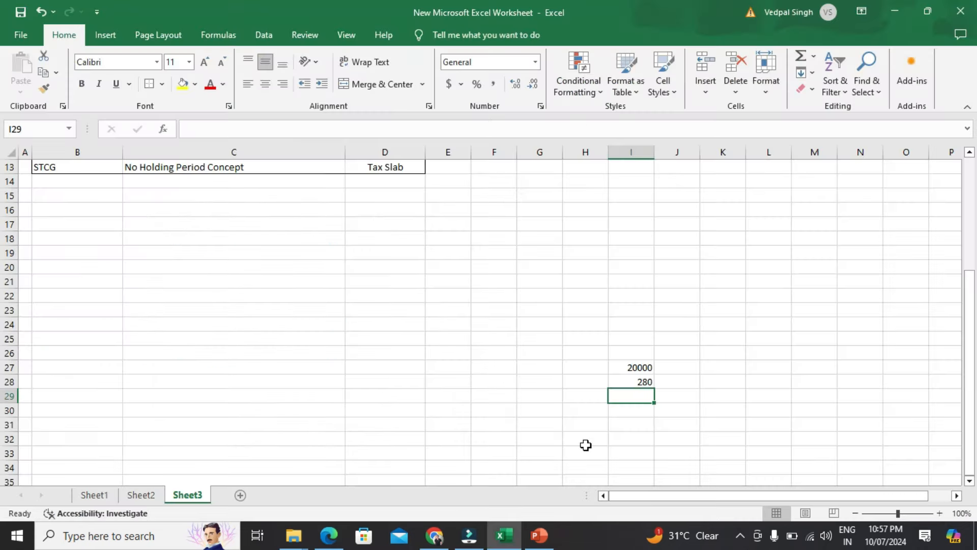
{"action": "type", "text": "34"}
{"action": "key", "text": "Return"}
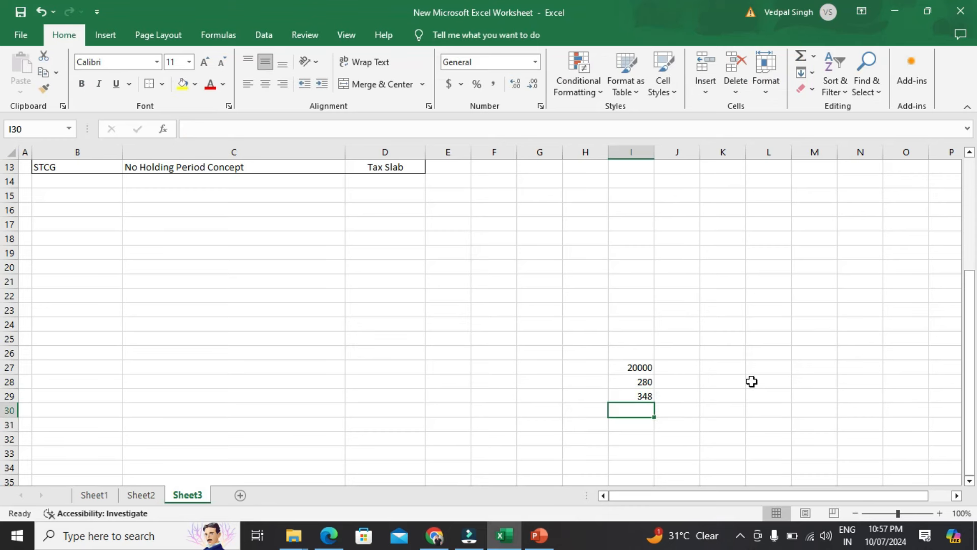
Calculate the indexed cost in cell K27 with the formula =I27/I28*I29 and reduce its displayed decimals by two places.
{"action": "left_click", "coordinate": [739, 367]}
{"action": "type", "text": "="}
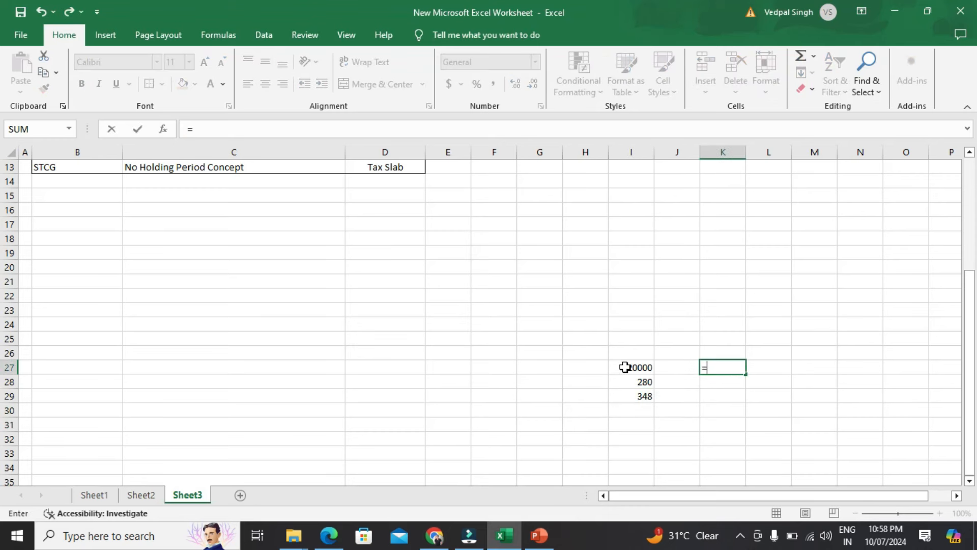
{"action": "left_click", "coordinate": [625, 367]}
{"action": "type", "text": "/"}
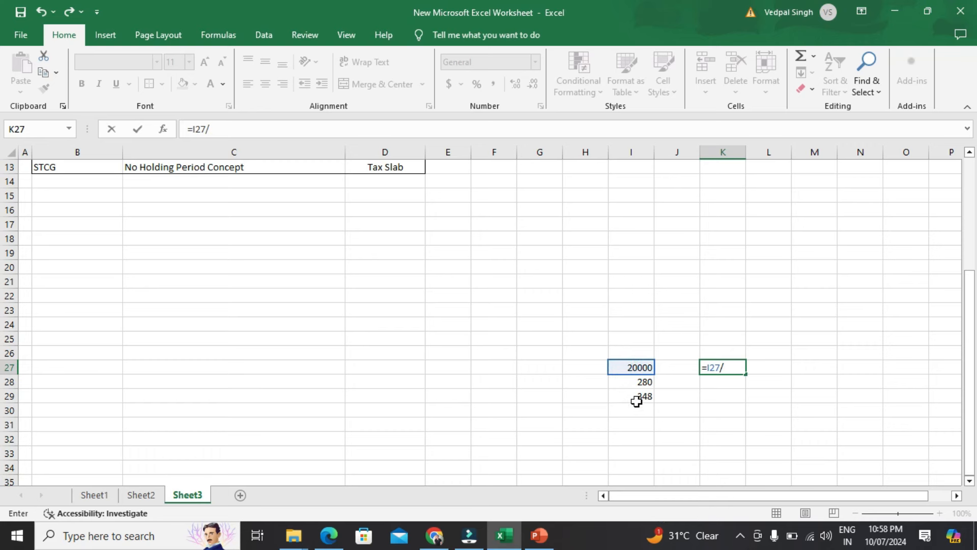
{"action": "left_click", "coordinate": [635, 383]}
{"action": "type", "text": "*"}
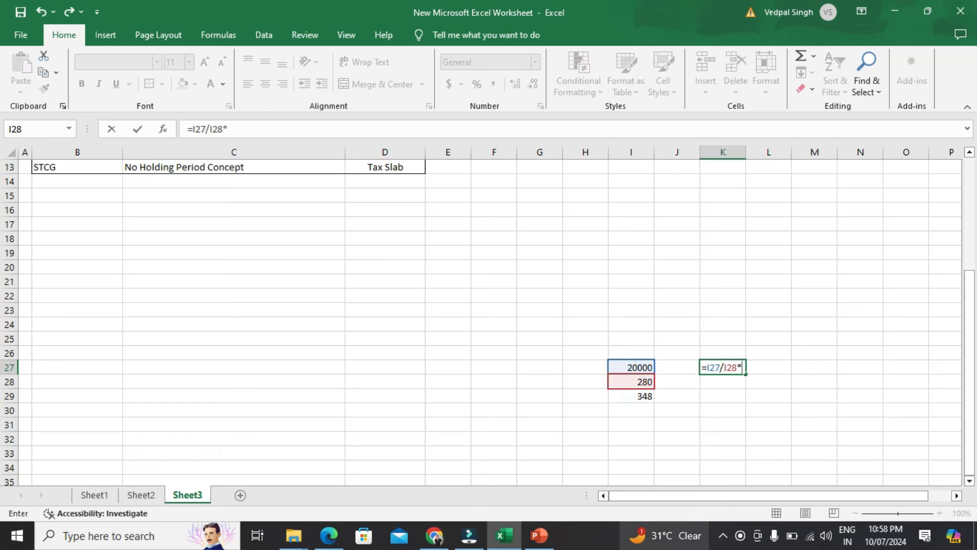
{"action": "left_click", "coordinate": [645, 397]}
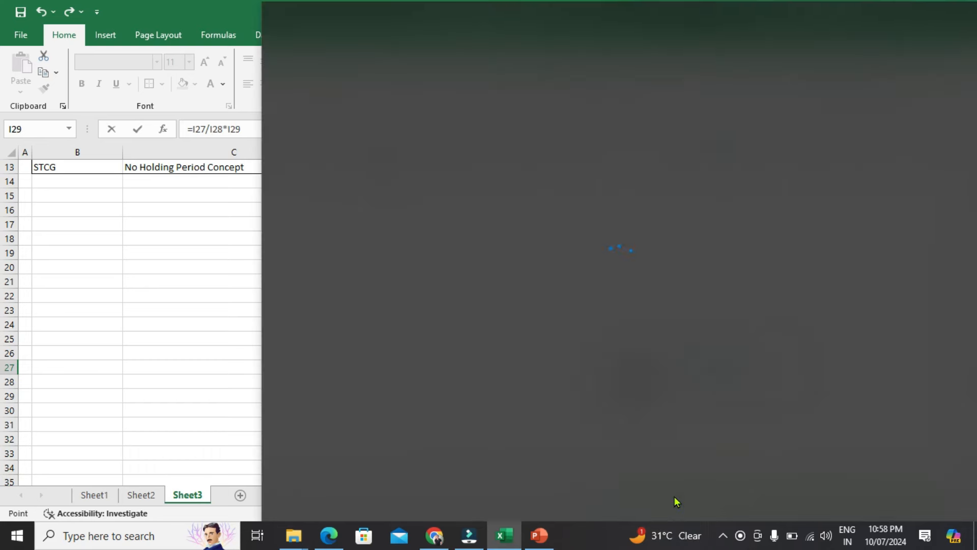
{"action": "key", "text": "Return"}
{"action": "left_click", "coordinate": [732, 370]}
{"action": "left_click", "coordinate": [532, 83]}
{"action": "left_click", "coordinate": [532, 83]}
Switch back to the ITR-2 form and enter 24857 as the long-term cost of acquisition with indexation.
{"action": "key", "text": "alt+Tab"}
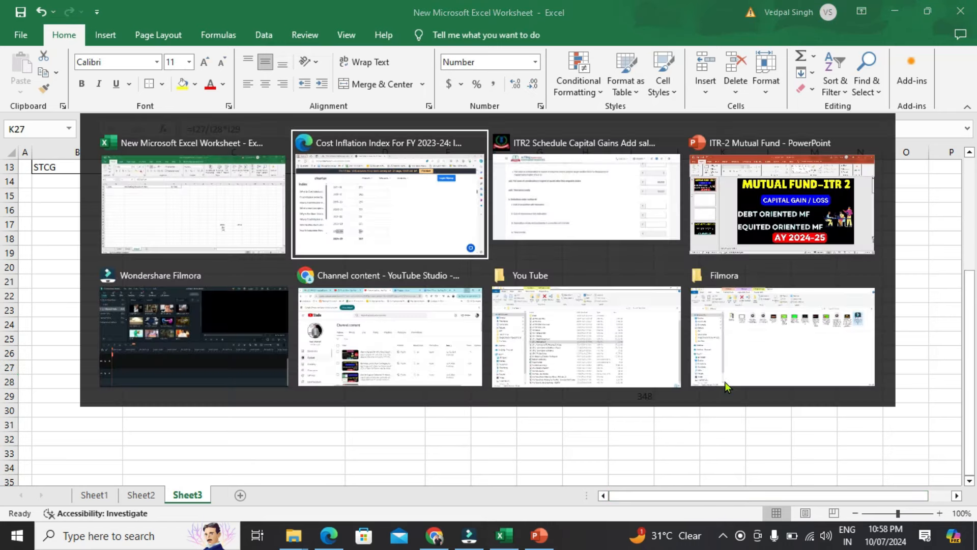
{"action": "key", "text": "alt+Tab"}
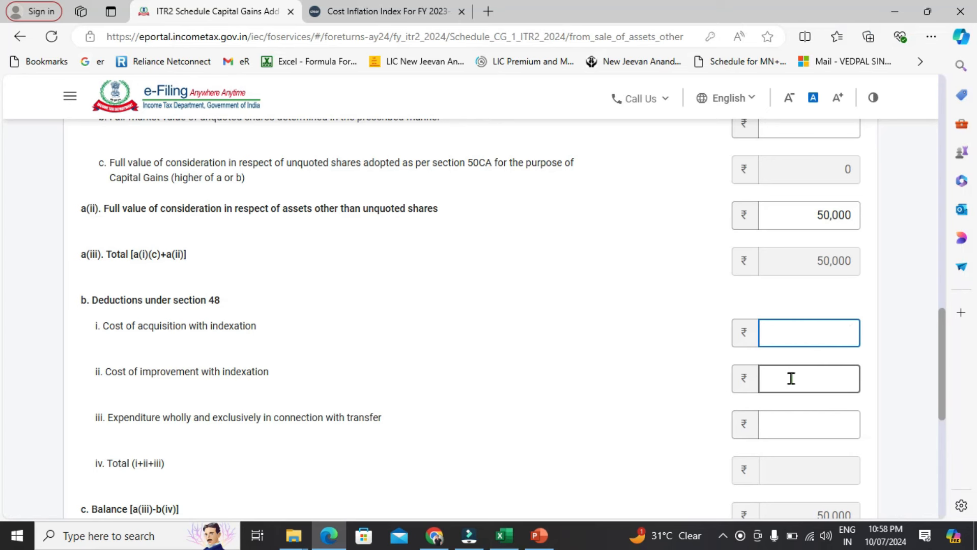
{"action": "type", "text": "24,857"}
{"action": "left_click", "coordinate": [668, 359]}
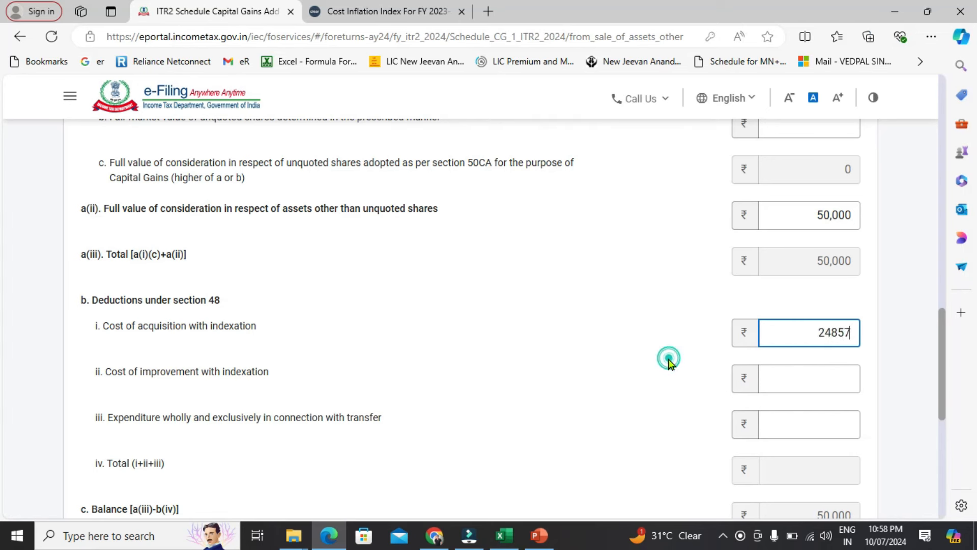
Enter 400 as the expenditure wholly and exclusively in connection with transfer under the section 48 deductions.
{"action": "scroll", "coordinate": [720, 351], "scroll_direction": "down", "scroll_amount": 2}
{"action": "left_click_drag", "start_coordinate": [199, 352], "coordinate": [383, 350]}
{"action": "left_click", "coordinate": [831, 351]}
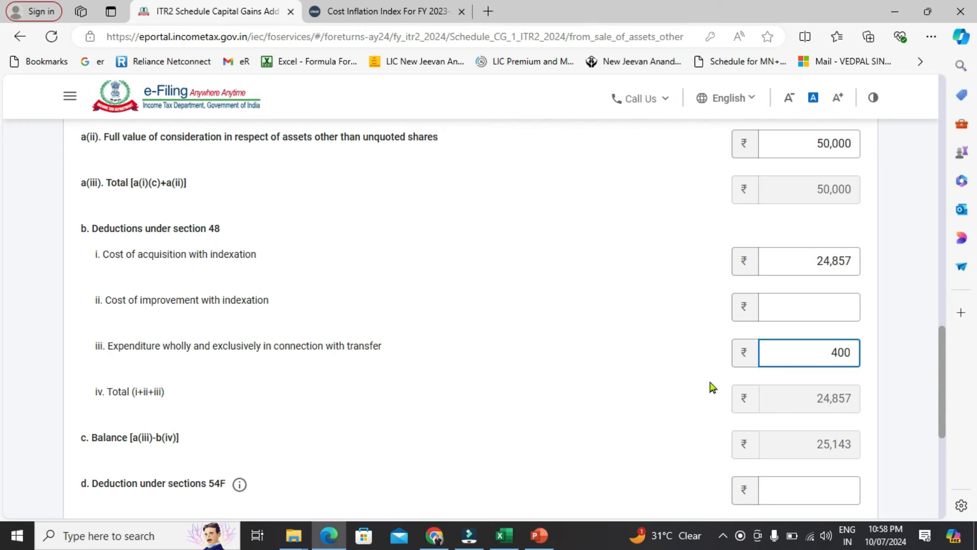
{"action": "left_click", "coordinate": [649, 375]}
{"action": "scroll", "coordinate": [641, 373], "scroll_direction": "down", "scroll_amount": 3}
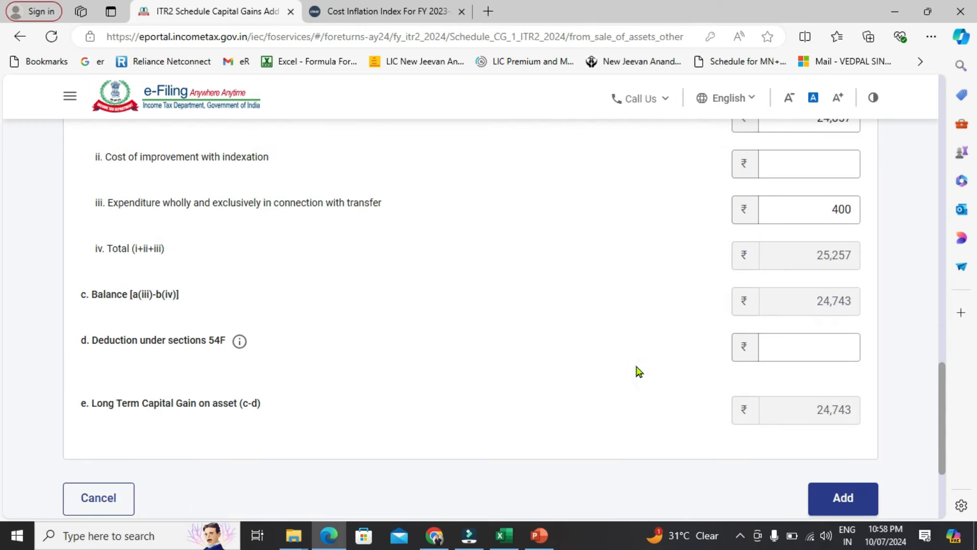
Change the full value of consideration for assets other than unquoted shares to 20000 and add the long-term entry to the schedule.
{"action": "left_click", "coordinate": [750, 428]}
{"action": "scroll", "coordinate": [819, 409], "scroll_direction": "up", "scroll_amount": 3}
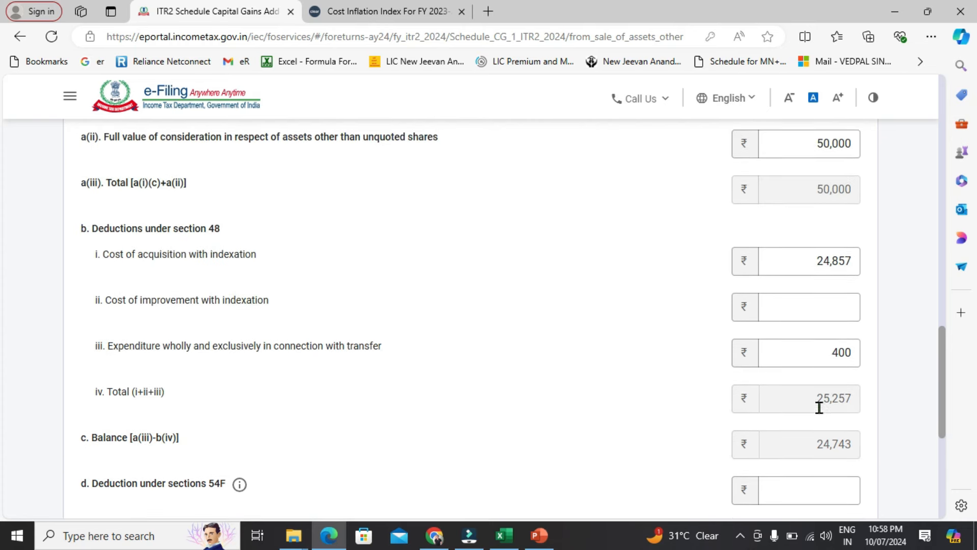
{"action": "left_click", "coordinate": [822, 223]}
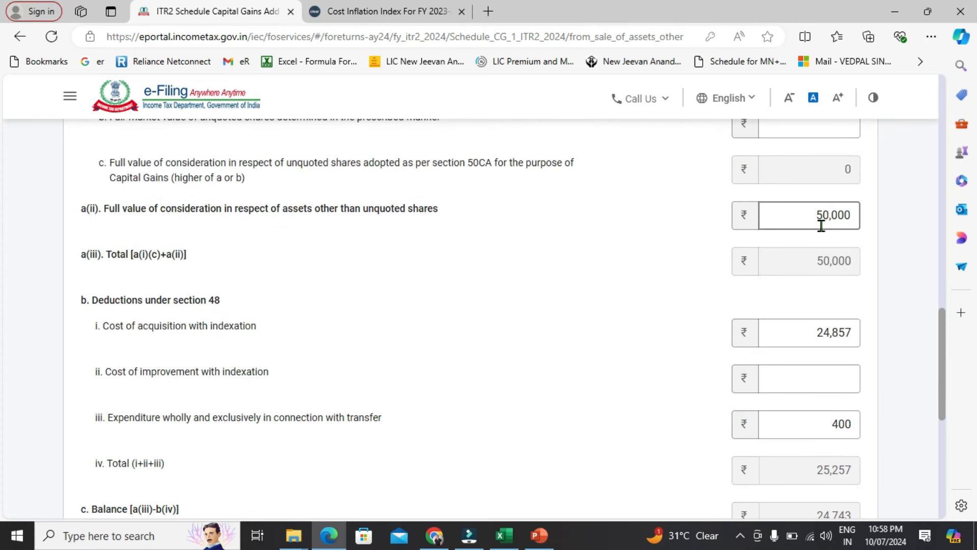
{"action": "double_click", "coordinate": [850, 216]}
{"action": "type", "text": "2"}
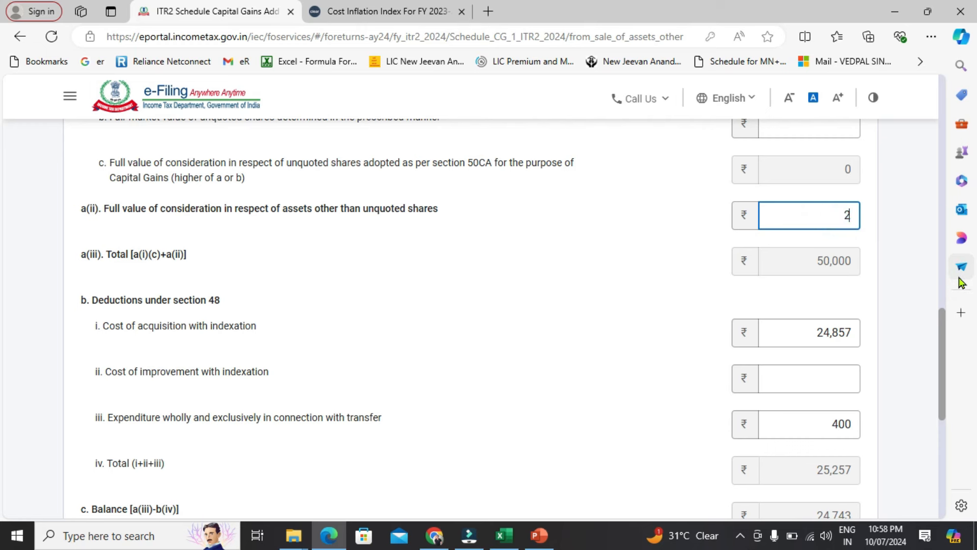
{"action": "type", "text": "0000"}
{"action": "left_click", "coordinate": [531, 275]}
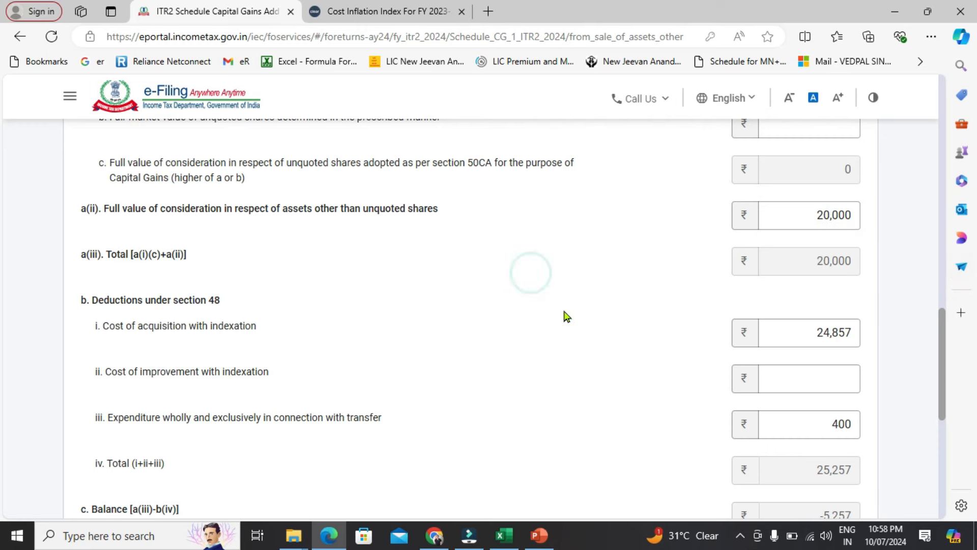
{"action": "scroll", "coordinate": [594, 310], "scroll_direction": "down", "scroll_amount": 3}
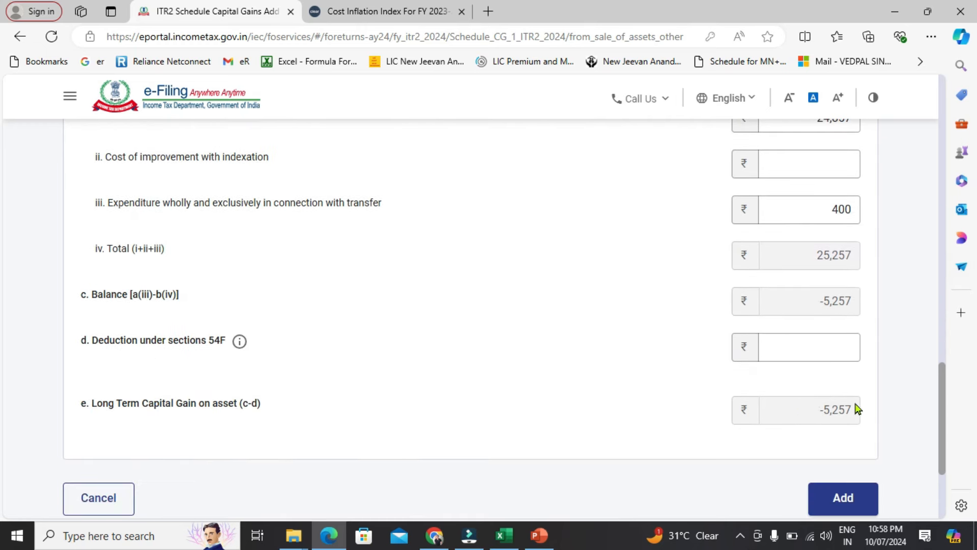
{"action": "left_click", "coordinate": [843, 498]}
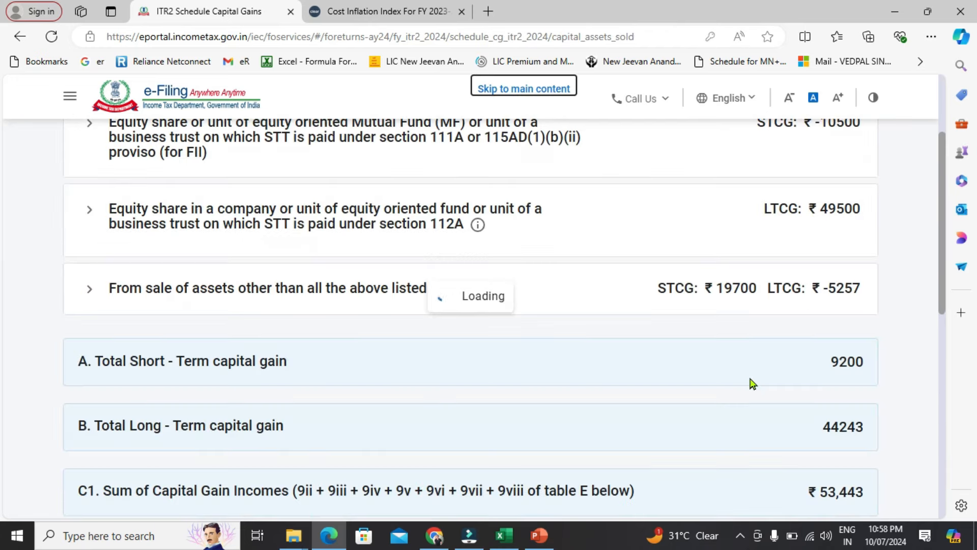
Examine the Schedule Capital Gains totals and the short-term and long-term breakdown for sale of assets other than the listed items.
{"action": "left_click_drag", "start_coordinate": [941, 233], "coordinate": [947, 264]}
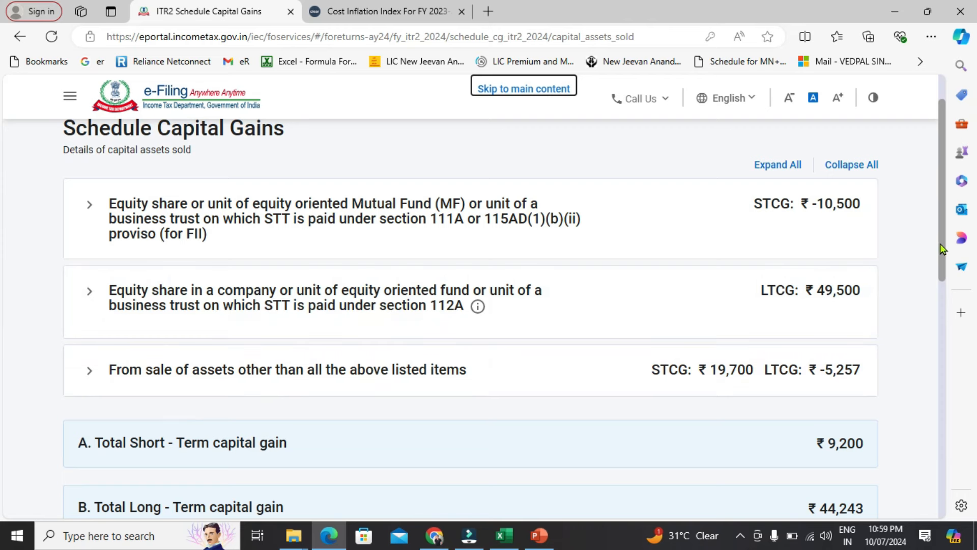
{"action": "left_click_drag", "start_coordinate": [945, 244], "coordinate": [951, 269]}
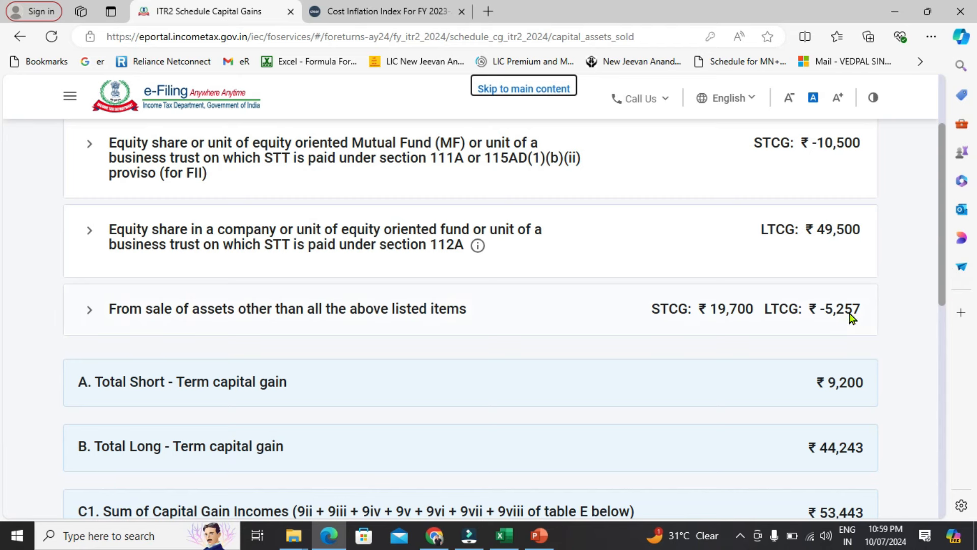
{"action": "left_click", "coordinate": [88, 313]}
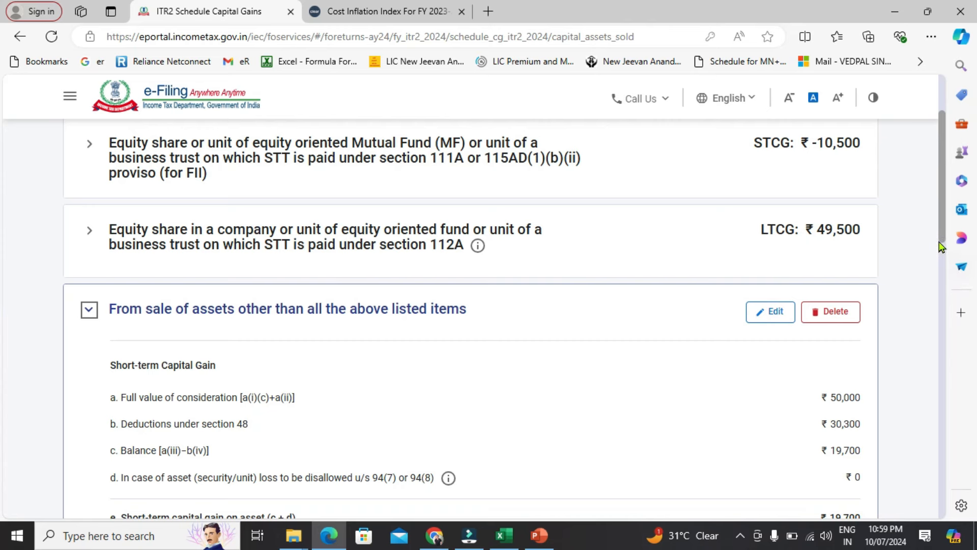
{"action": "left_click_drag", "start_coordinate": [942, 239], "coordinate": [955, 275]}
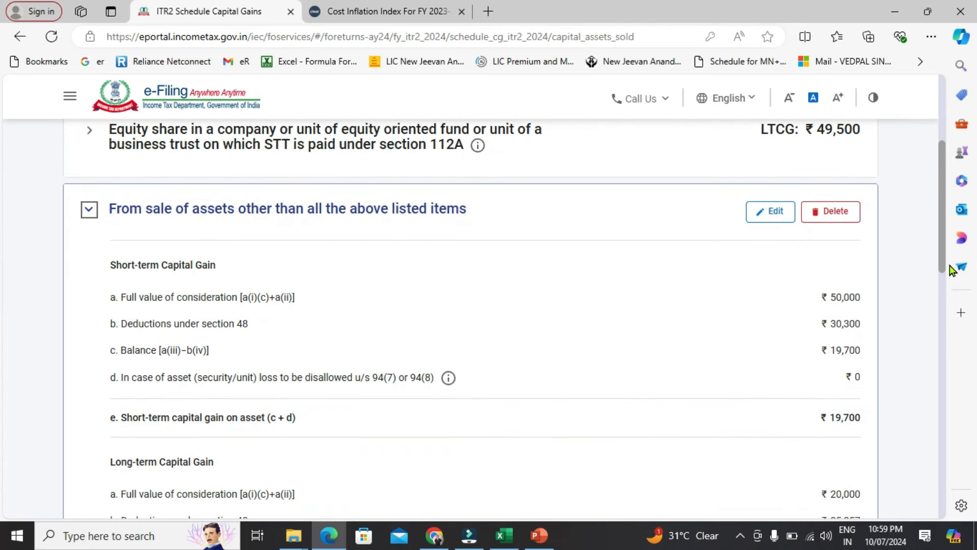
{"action": "left_click_drag", "start_coordinate": [810, 401], "coordinate": [861, 401]}
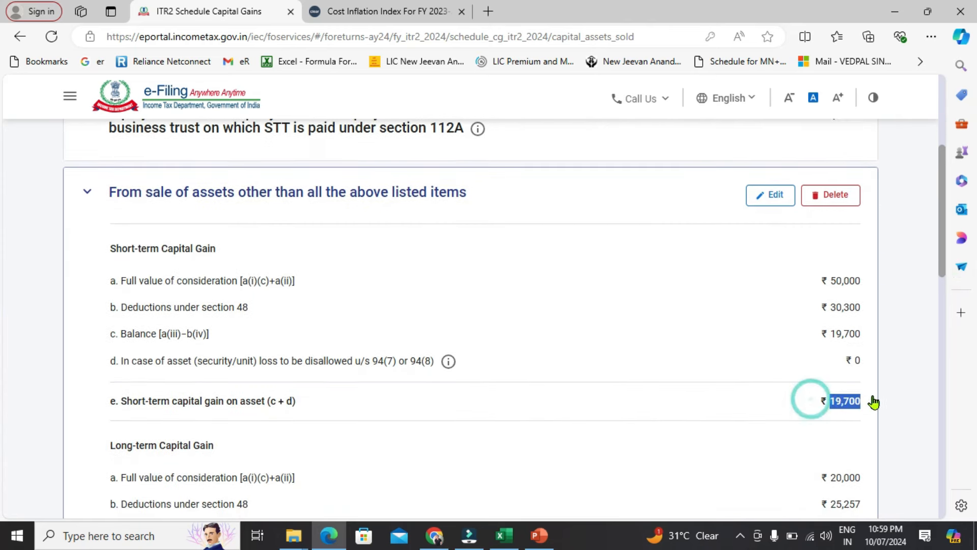
{"action": "scroll", "coordinate": [941, 273], "scroll_direction": "down", "scroll_amount": 3}
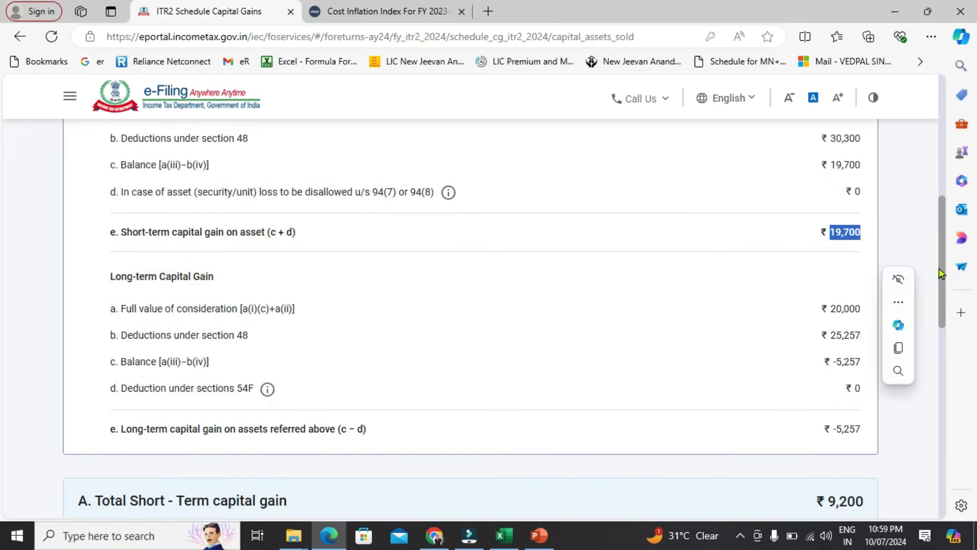
{"action": "scroll", "coordinate": [835, 425], "scroll_direction": "up", "scroll_amount": 3}
{"action": "scroll", "coordinate": [845, 425], "scroll_direction": "down", "scroll_amount": 9}
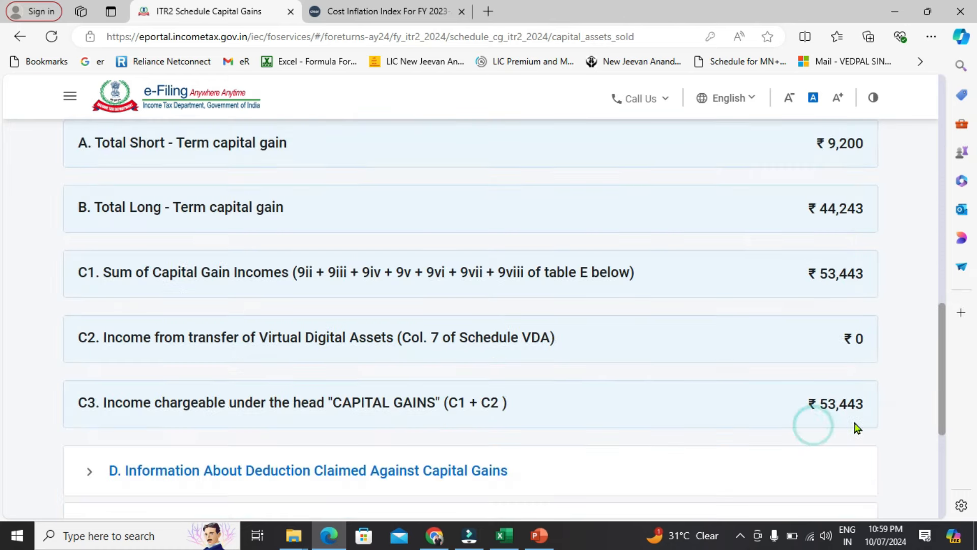
{"action": "scroll", "coordinate": [791, 355], "scroll_direction": "up", "scroll_amount": 6}
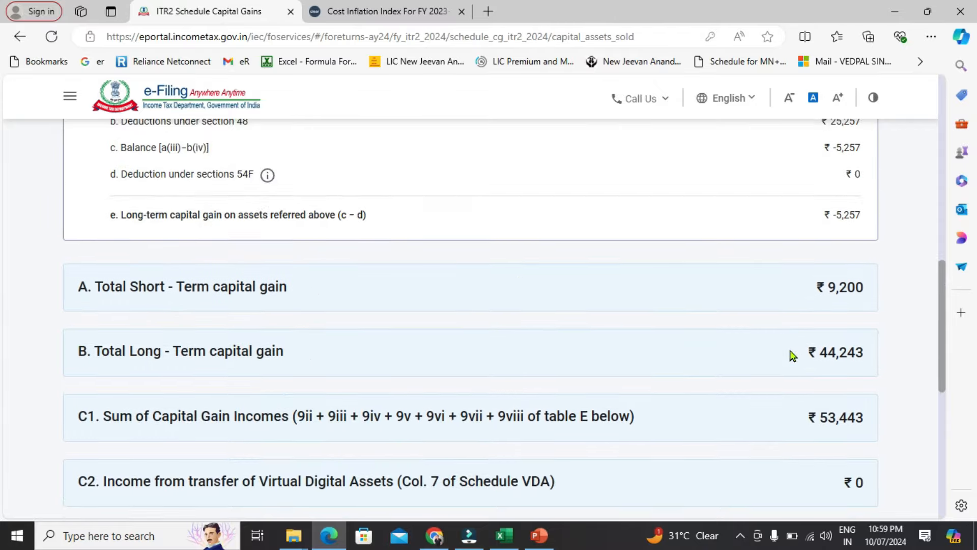
{"action": "scroll", "coordinate": [791, 354], "scroll_direction": "up", "scroll_amount": 4}
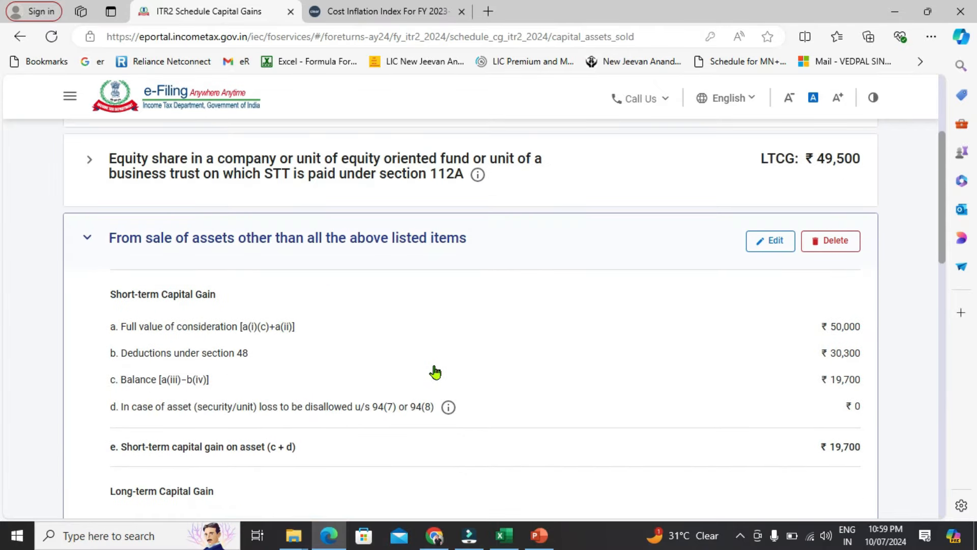
{"action": "left_click", "coordinate": [435, 373]}
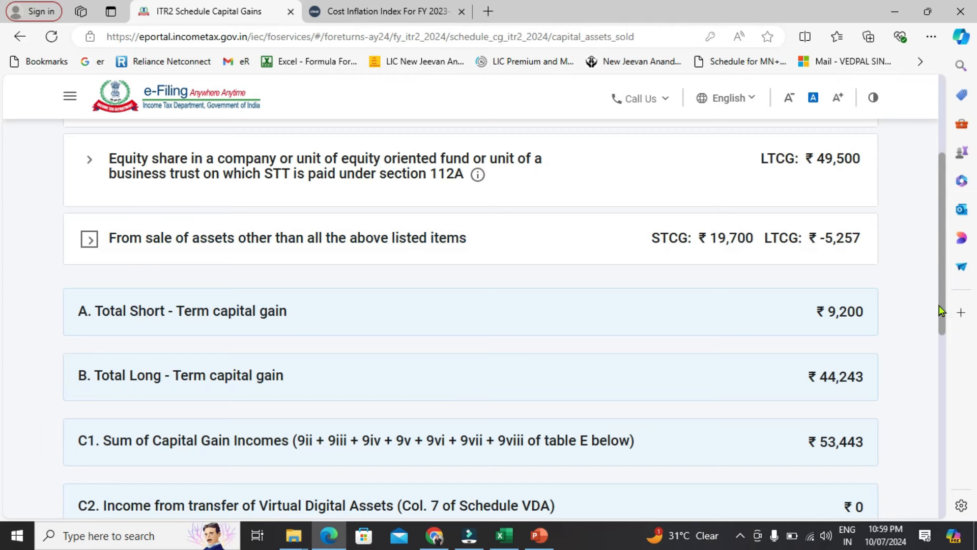
{"action": "left_click_drag", "start_coordinate": [941, 282], "coordinate": [941, 280]}
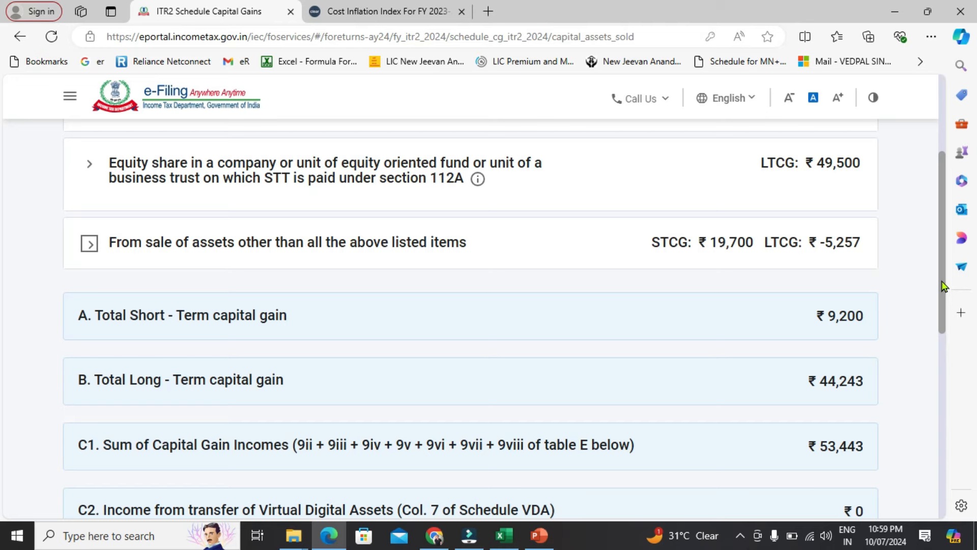